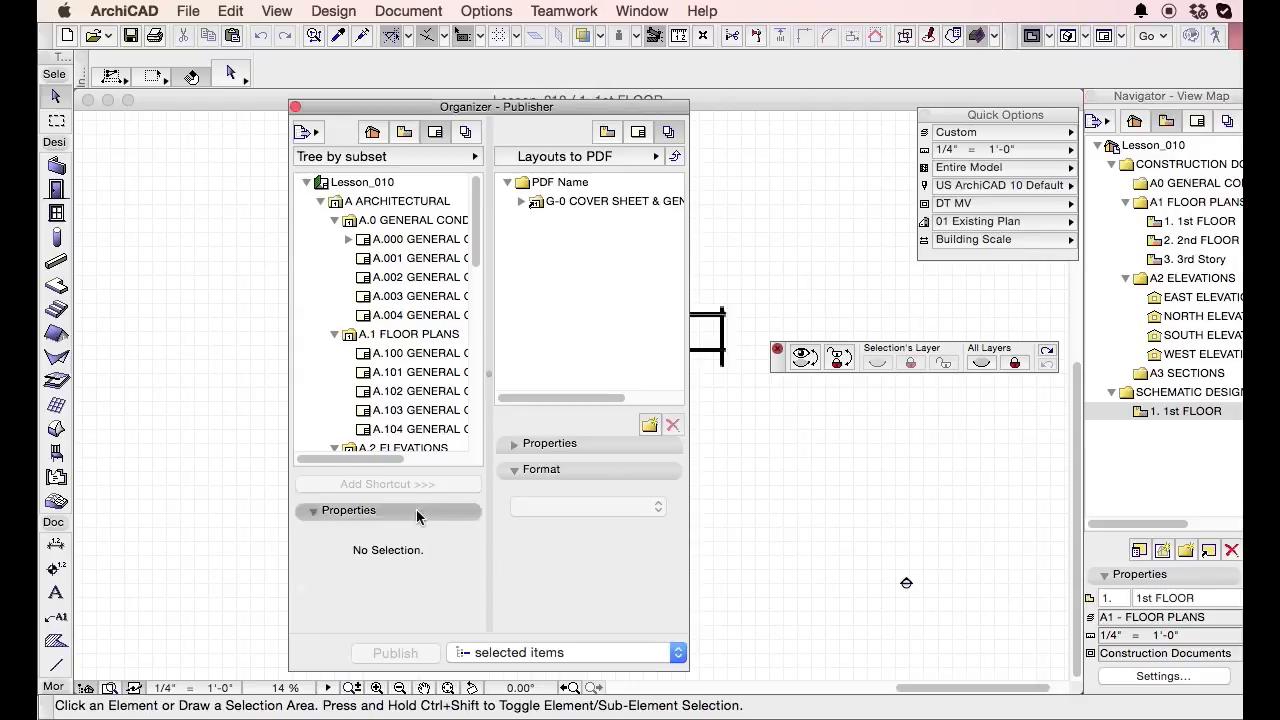
Show the View Map as the Organizer's source tree and collapse the view properties and format sections
click(405, 132)
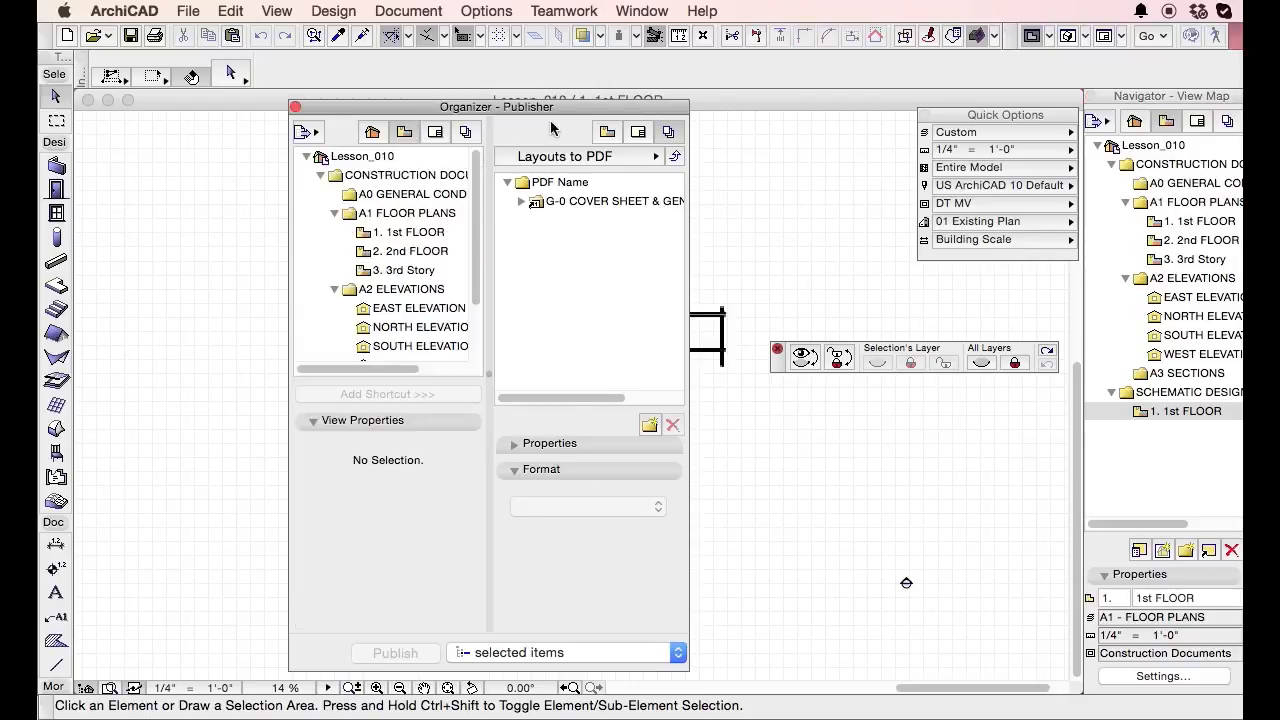
click(440, 420)
click(570, 469)
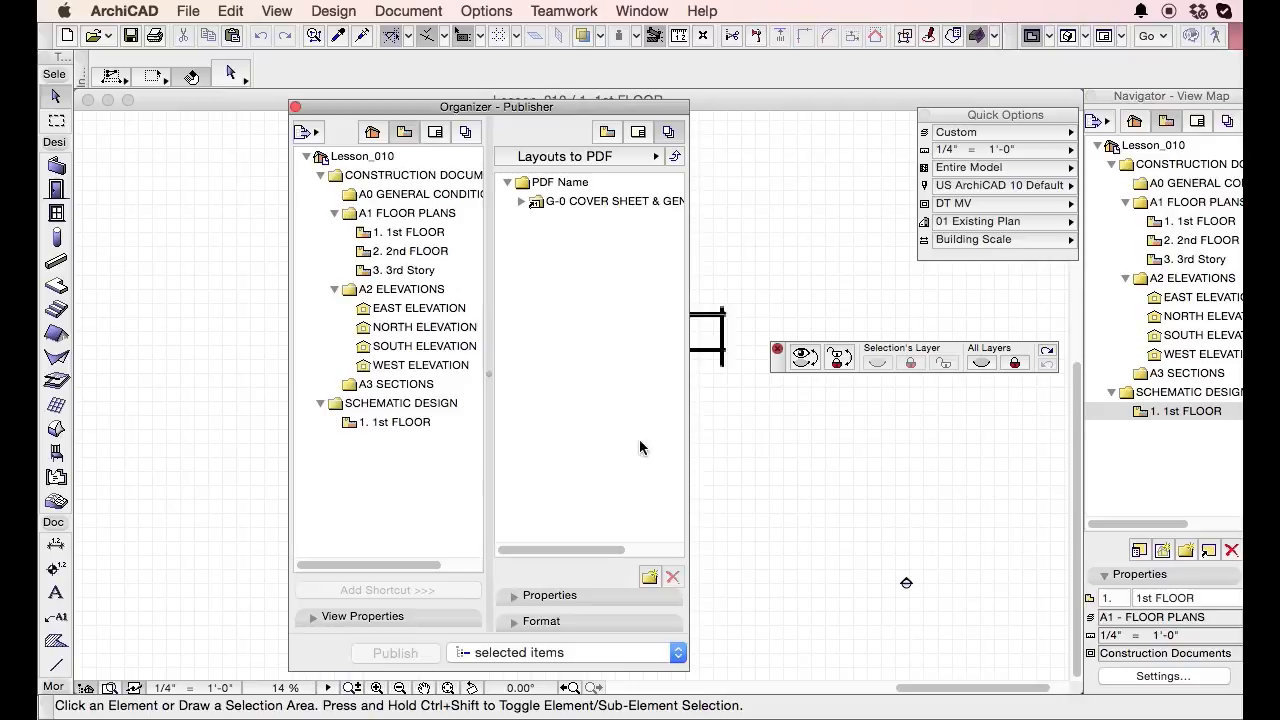
Show the Layout Book as the Organizer's target tree, collapse its properties and enlarge the Organizer window
click(615, 132)
click(575, 422)
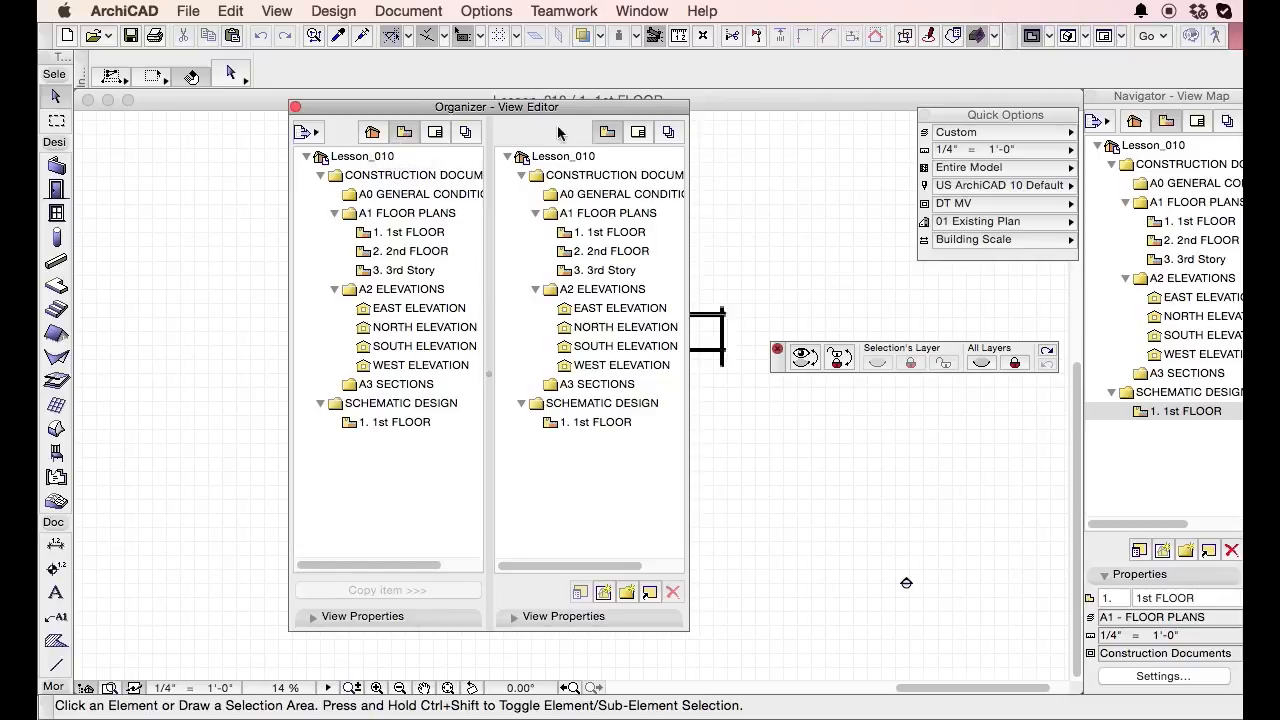
click(639, 133)
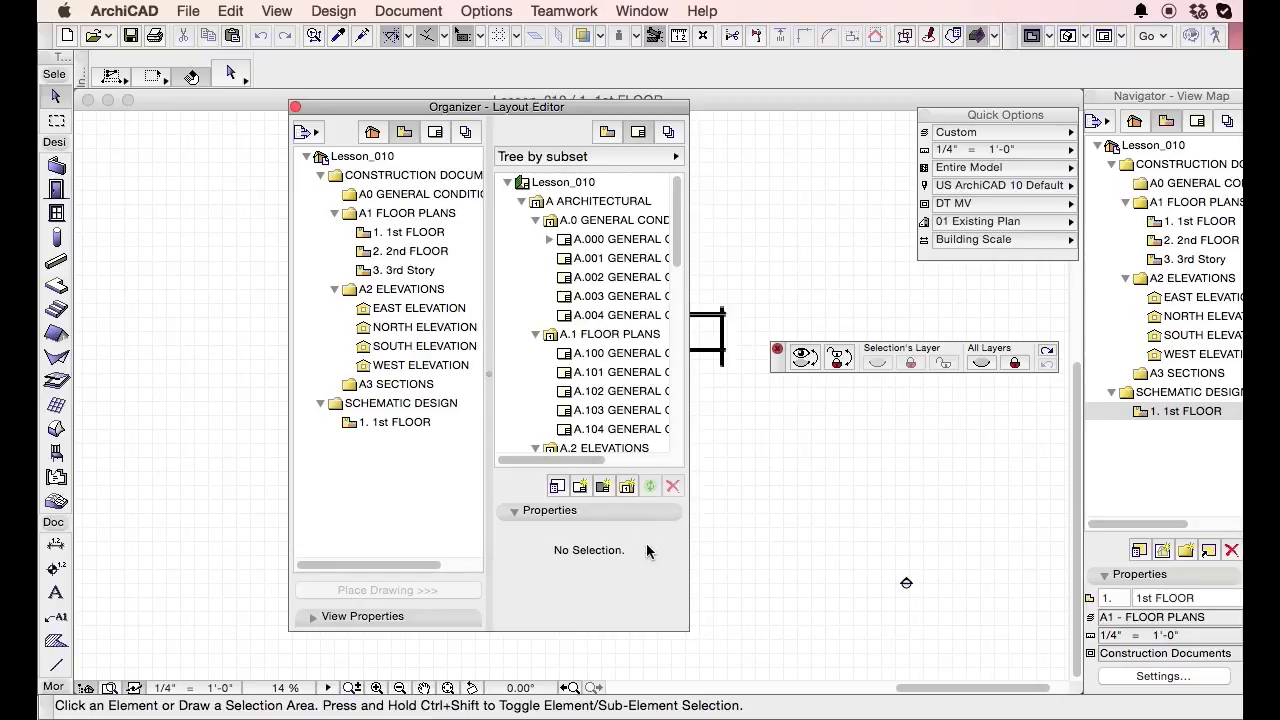
click(634, 511)
drag(688, 631, 801, 715)
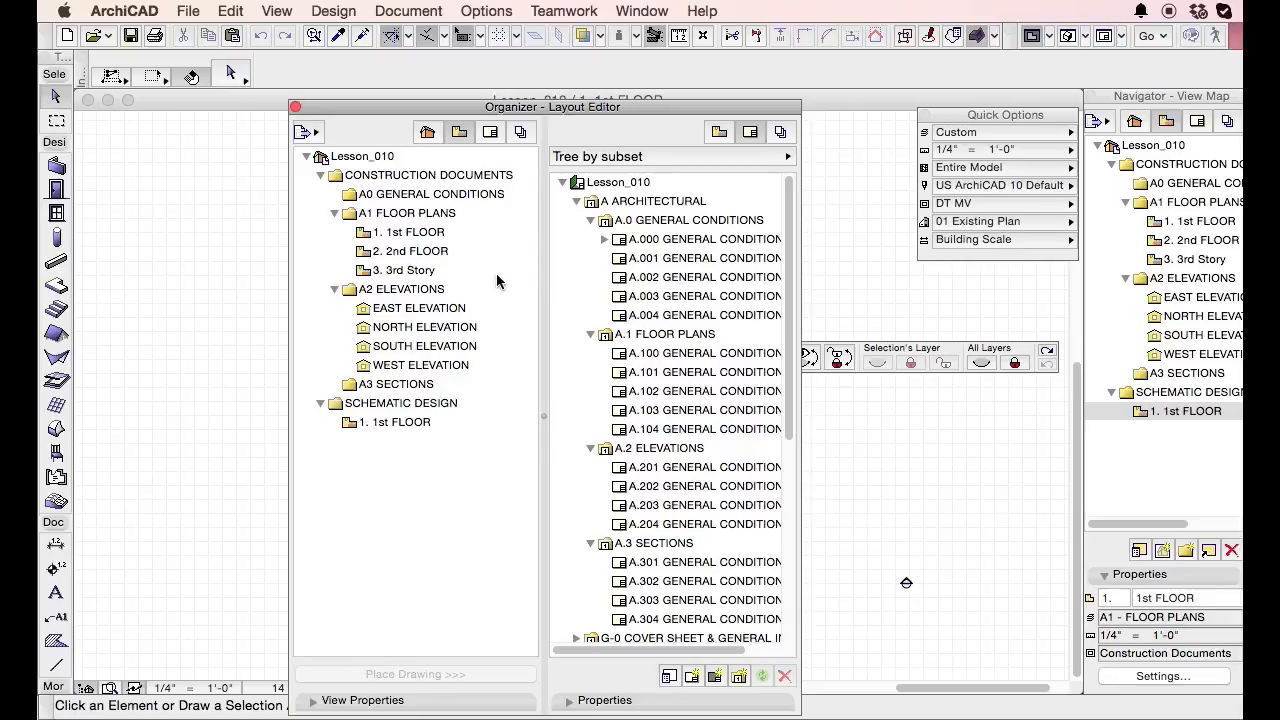
Place the 1st FLOOR view on layout A.100 and the 2nd FLOOR view on layout A.101 under A.1 FLOOR PLANS
click(396, 216)
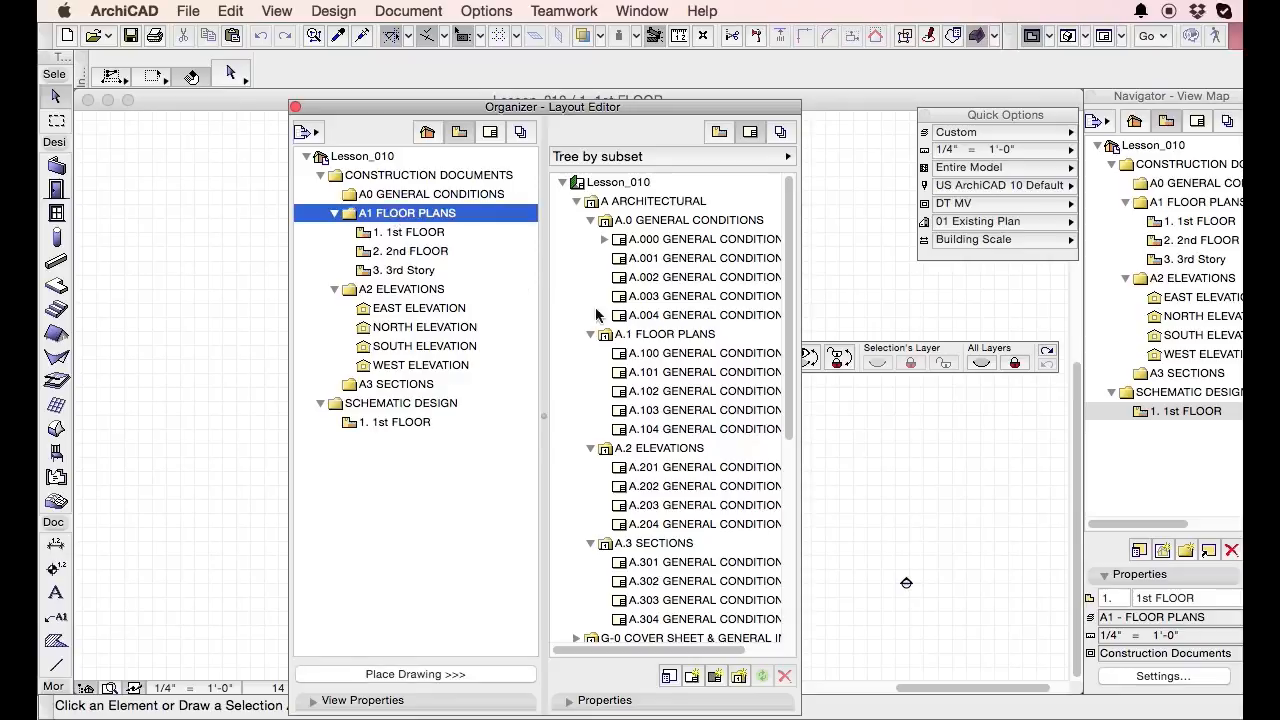
click(655, 340)
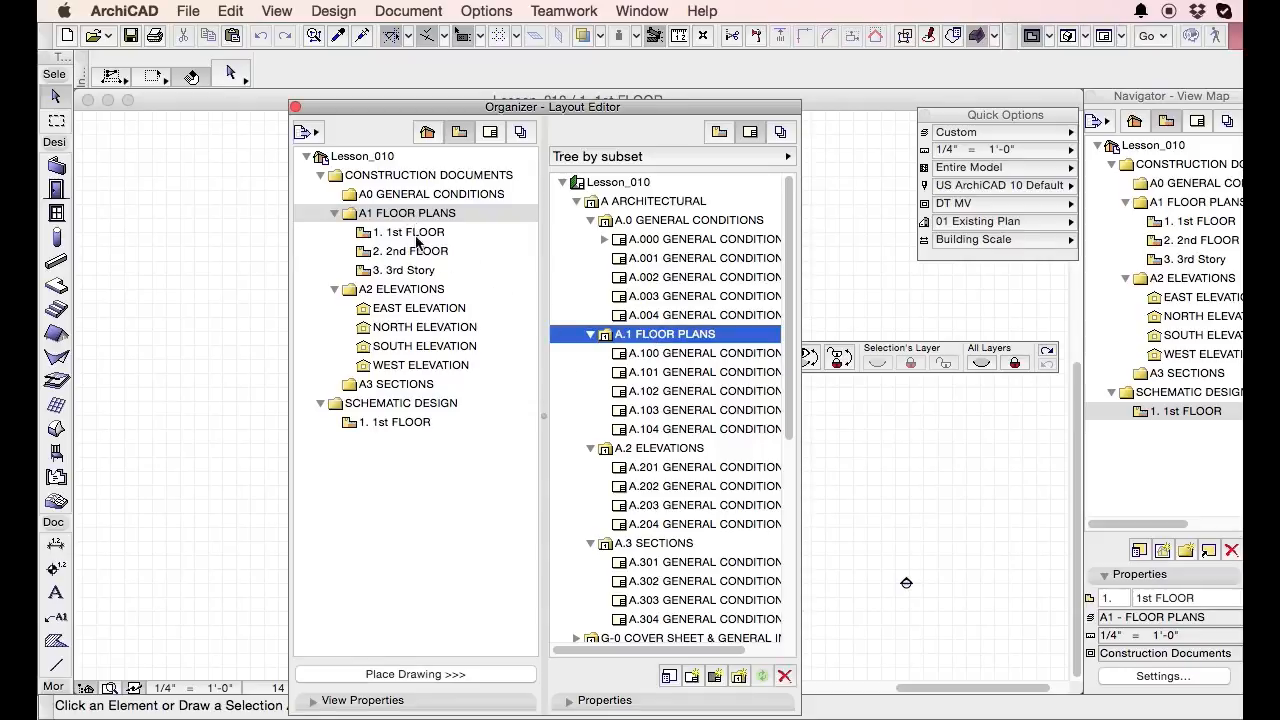
drag(415, 234, 652, 358)
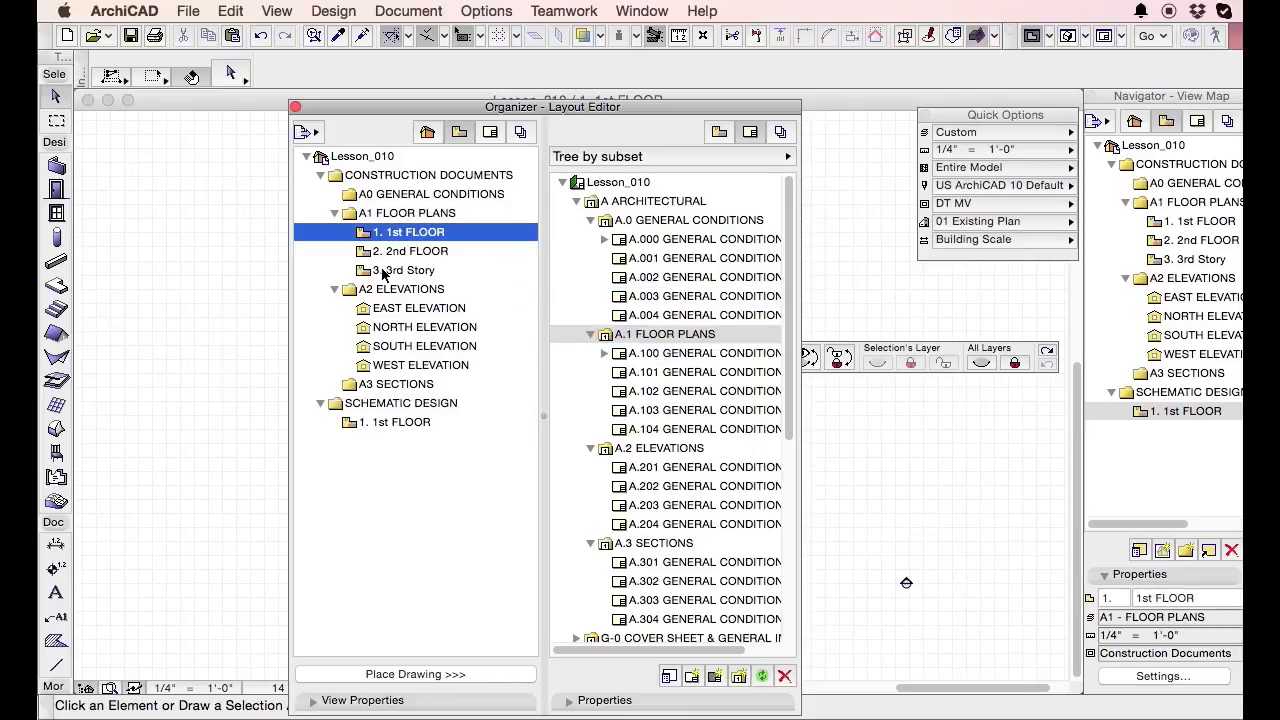
drag(379, 257, 675, 372)
Rename layout A.100 to FIRST FLOOR in its layout properties
click(672, 356)
click(640, 700)
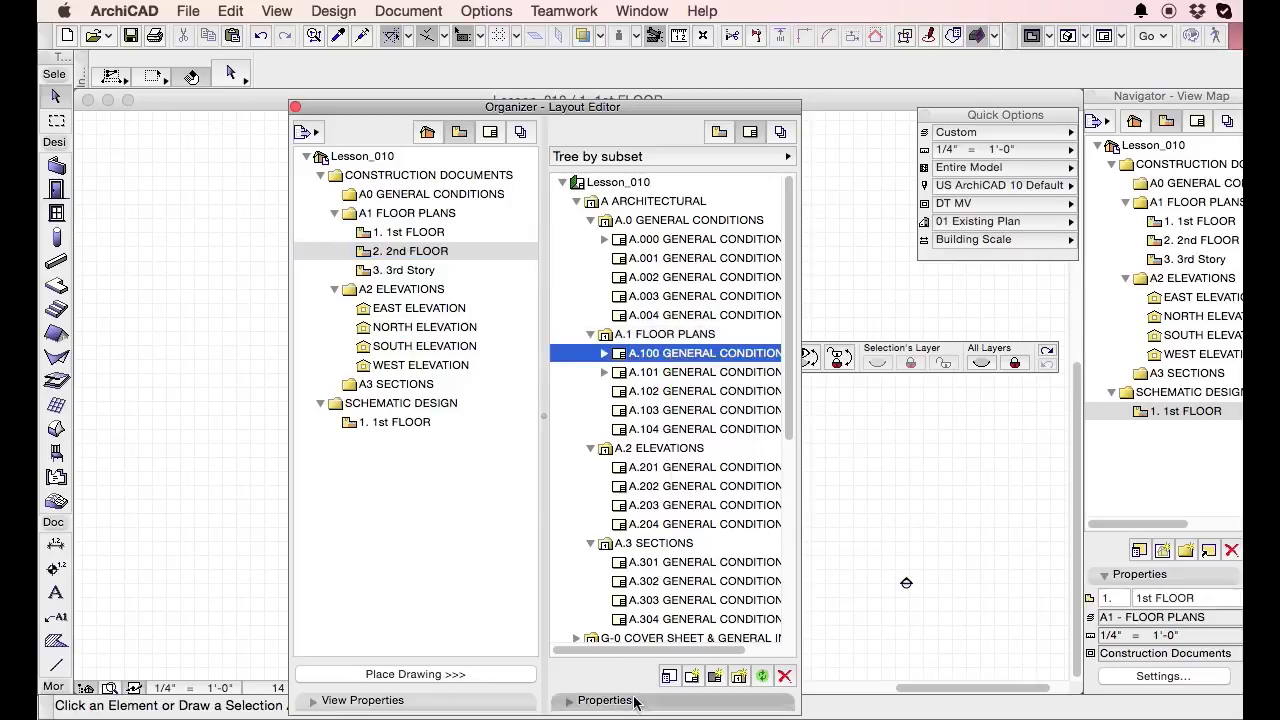
click(689, 617)
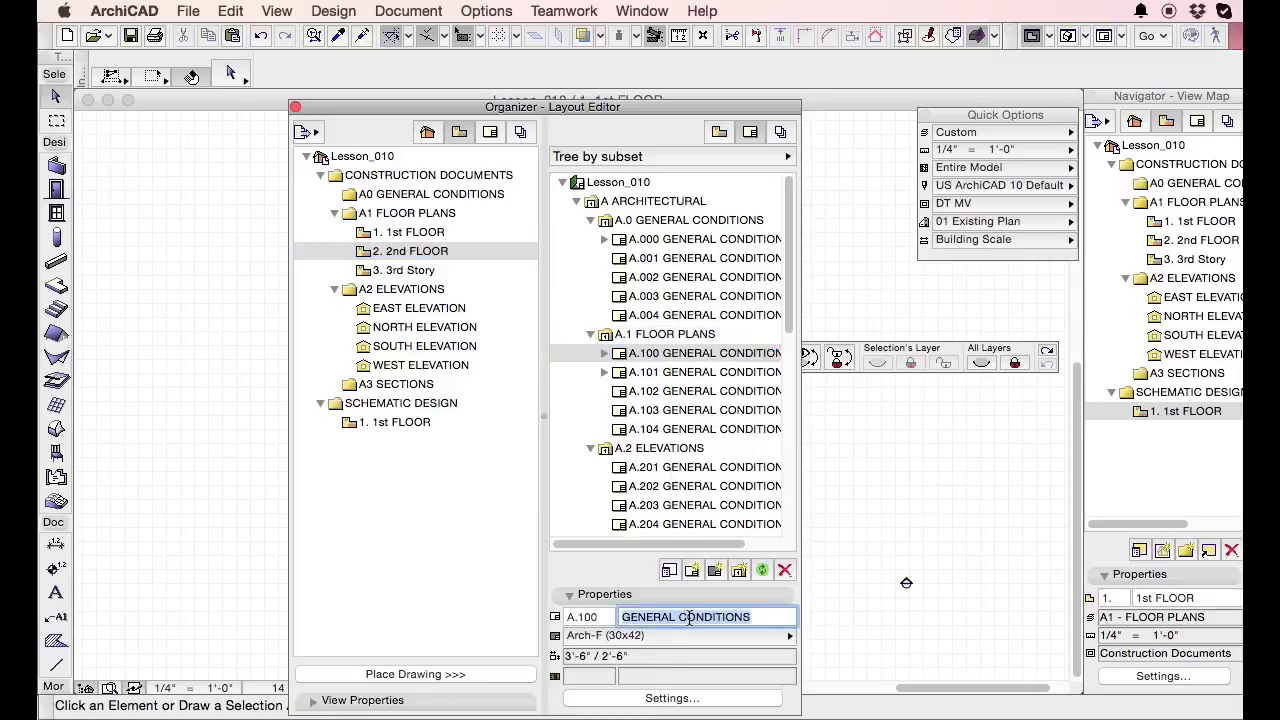
text(FIRST FLOOR)
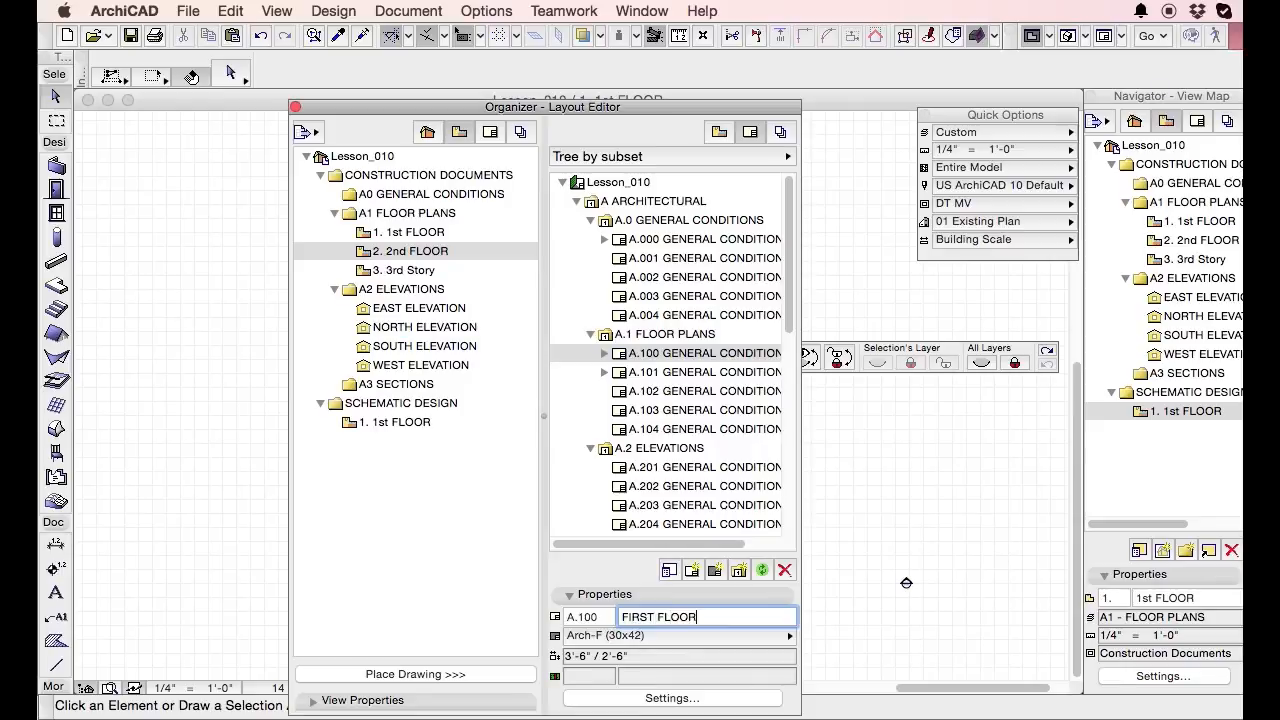
Rename layout A.101 to SECOND FLOOR in its layout properties
click(700, 372)
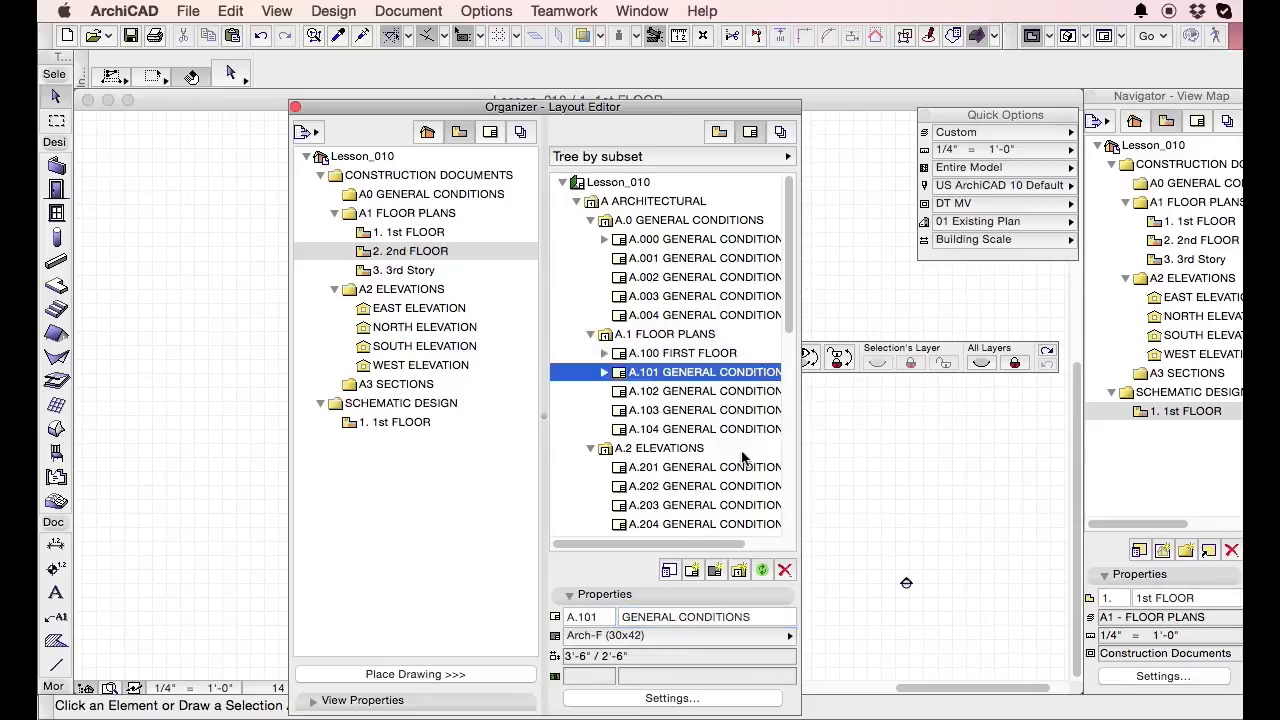
click(688, 617)
text(SECOND FLOOR)
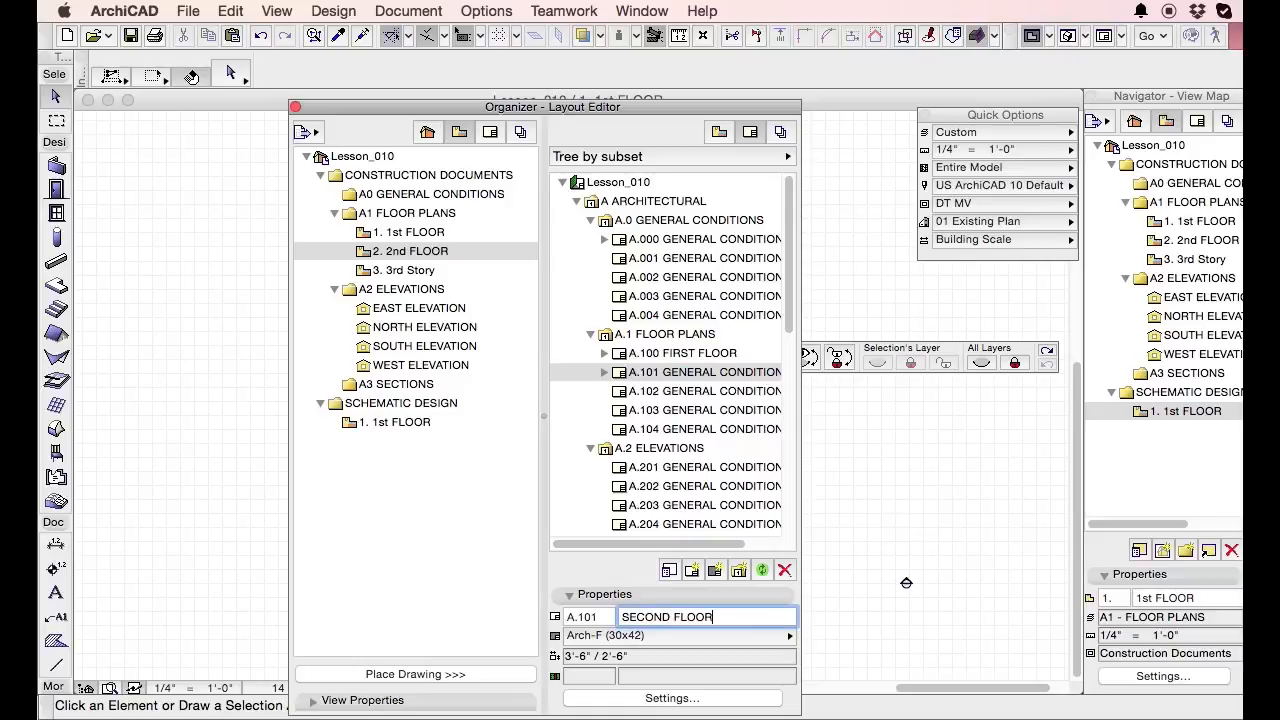
click(684, 410)
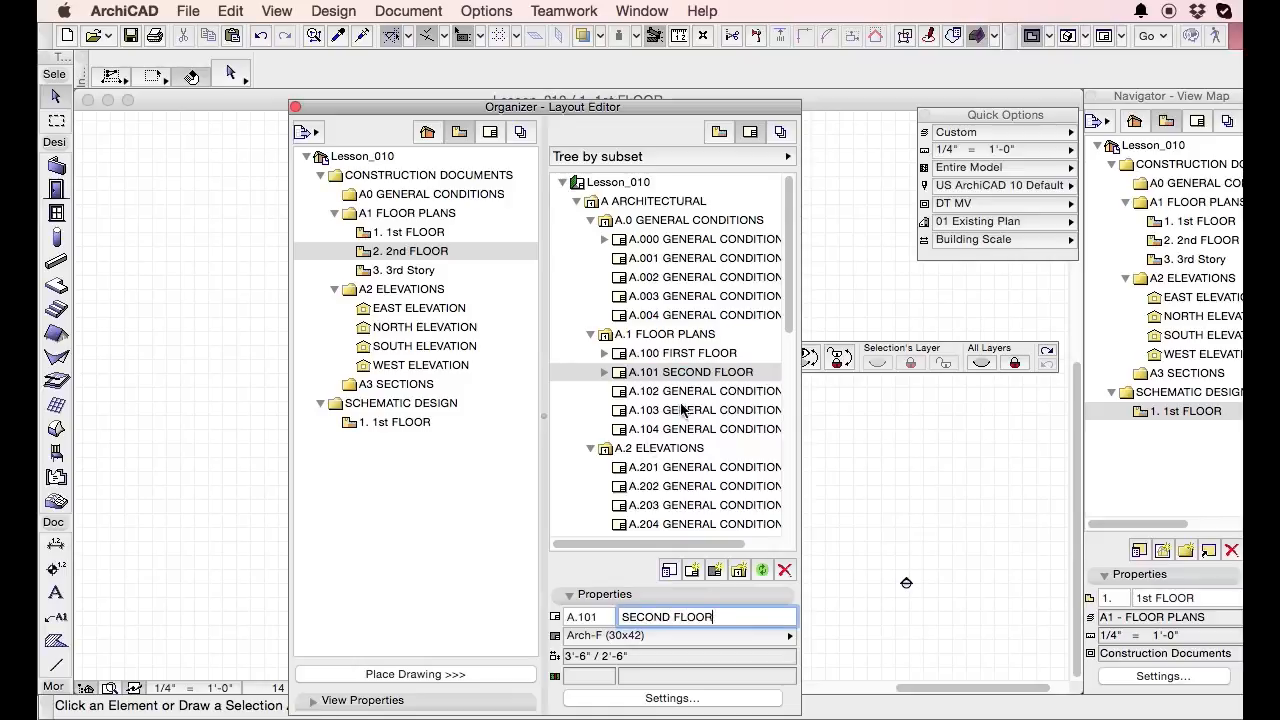
Examine the view properties of the 3rd Story, EAST ELEVATION and NORTH ELEVATION views
click(660, 356)
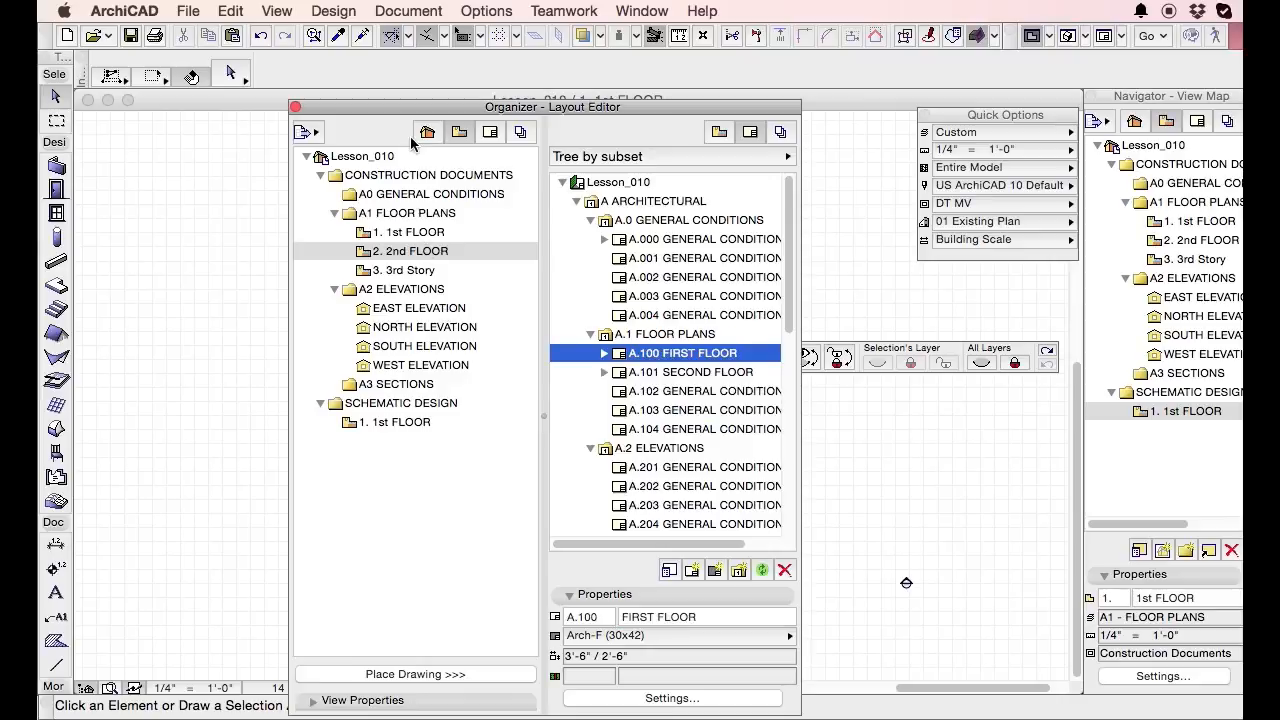
click(418, 270)
click(410, 699)
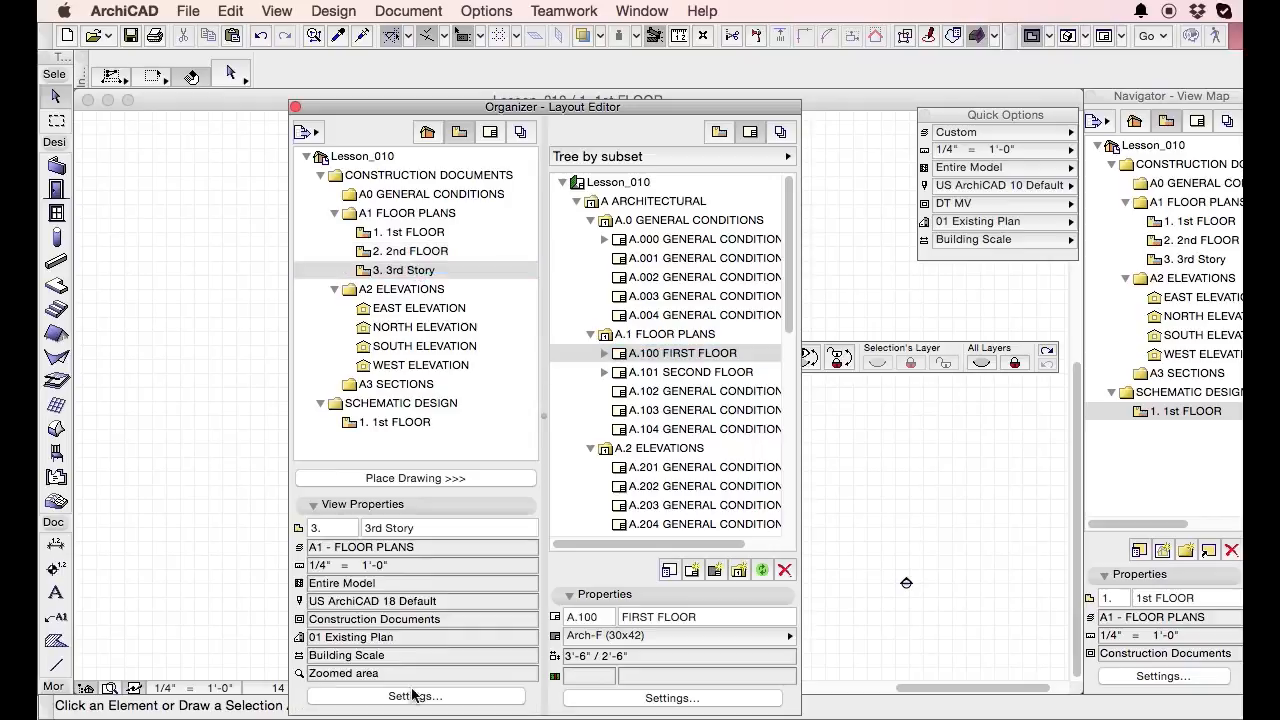
click(458, 310)
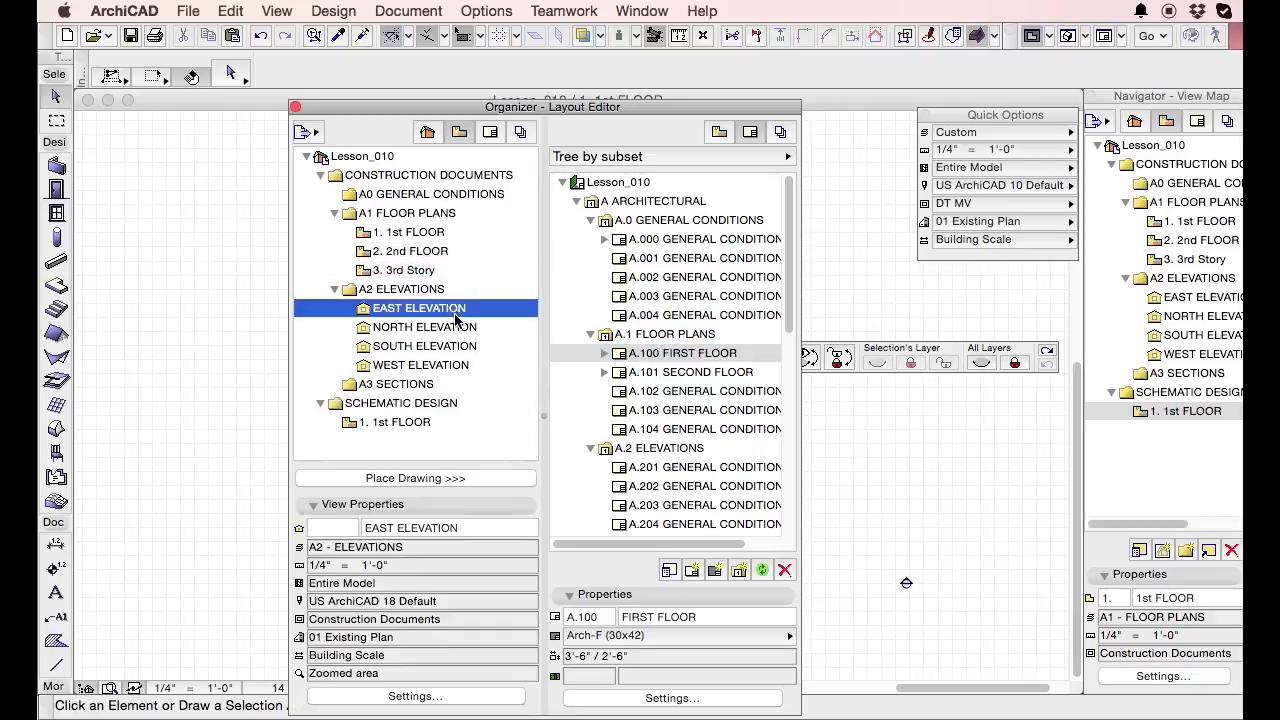
click(456, 329)
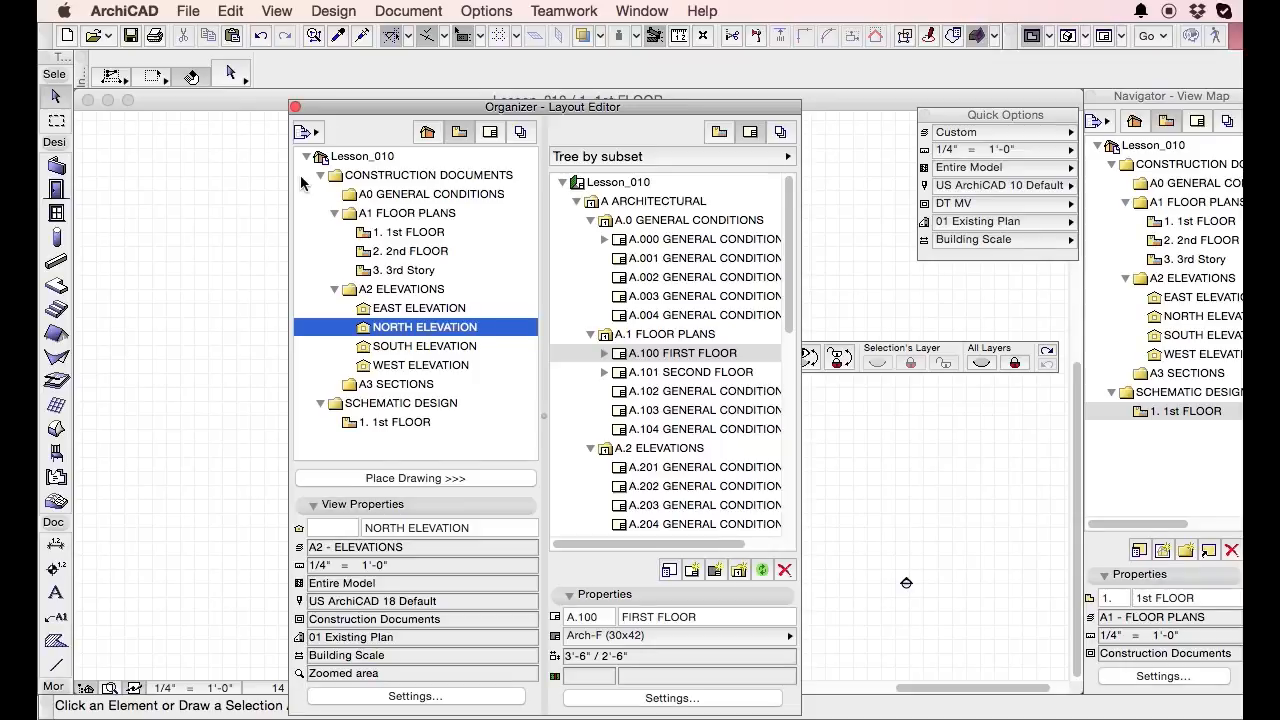
Narrow the Organizer window and move it aside to uncover the floor plan
drag(291, 178, 403, 178)
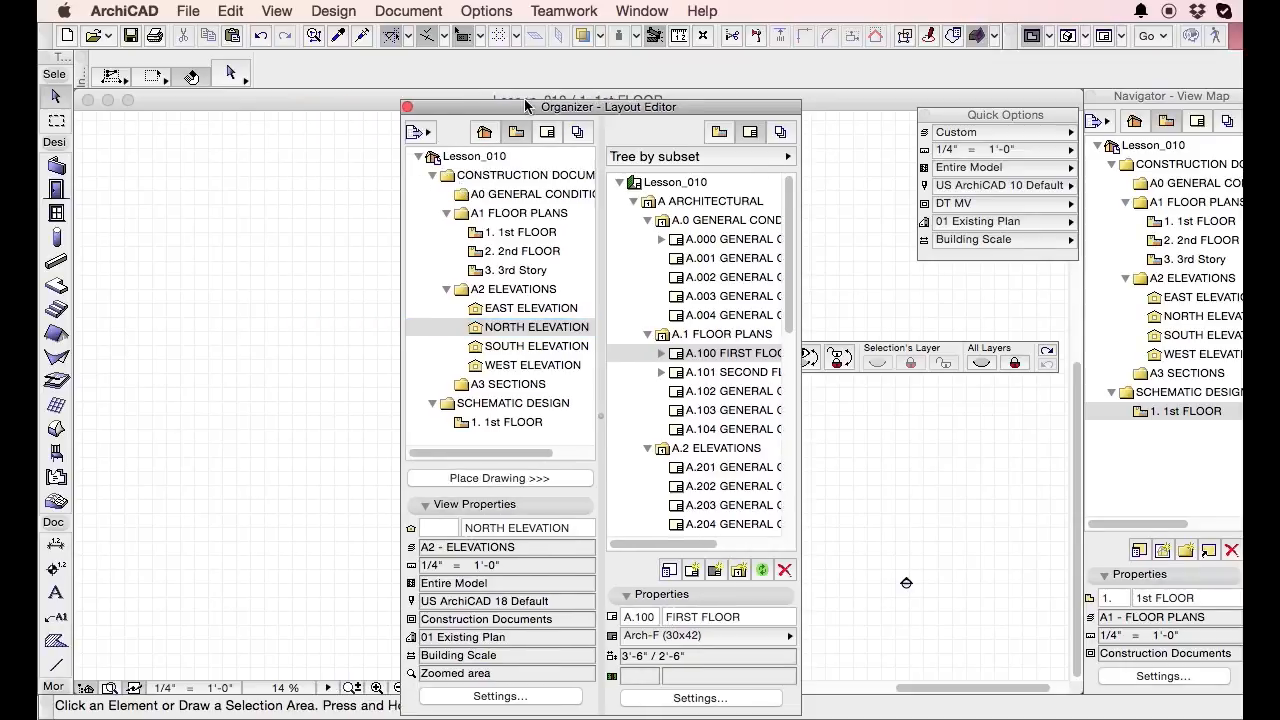
mouse_move(476, 105)
mouse_down()
mouse_move(194, 131)
mouse_move(155, 120)
mouse_up()
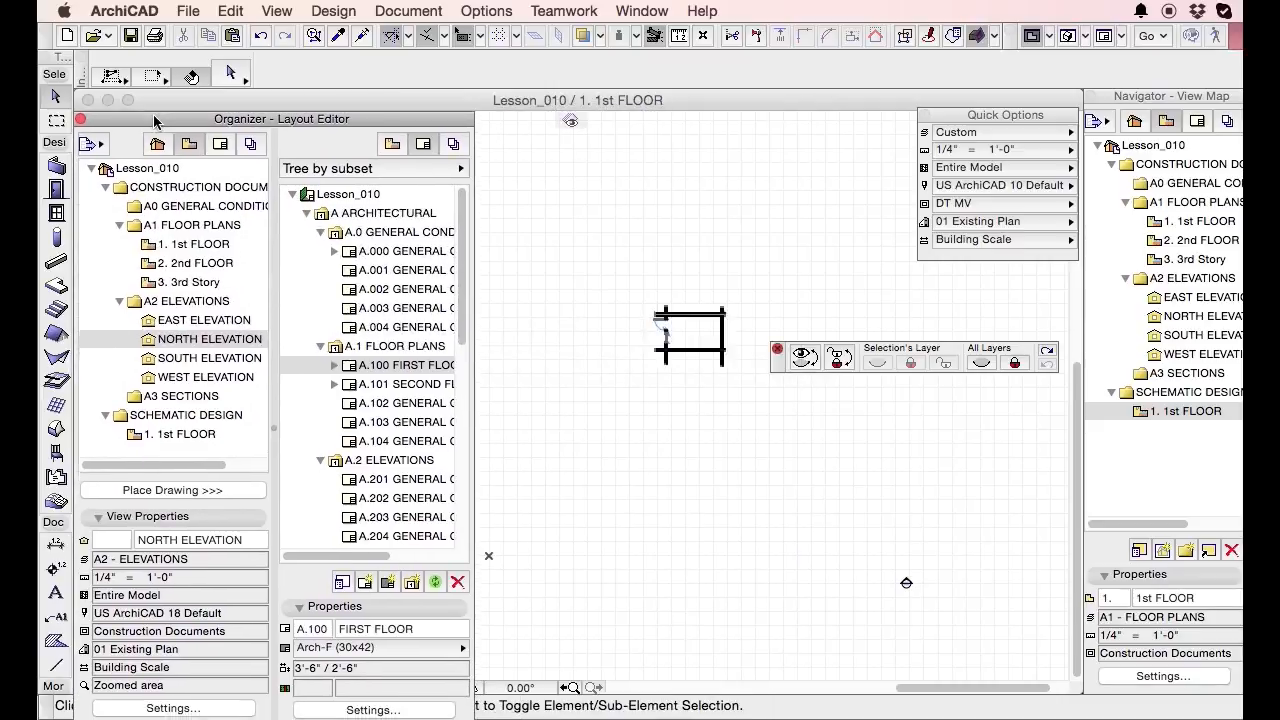
scroll(690, 283, up, 5)
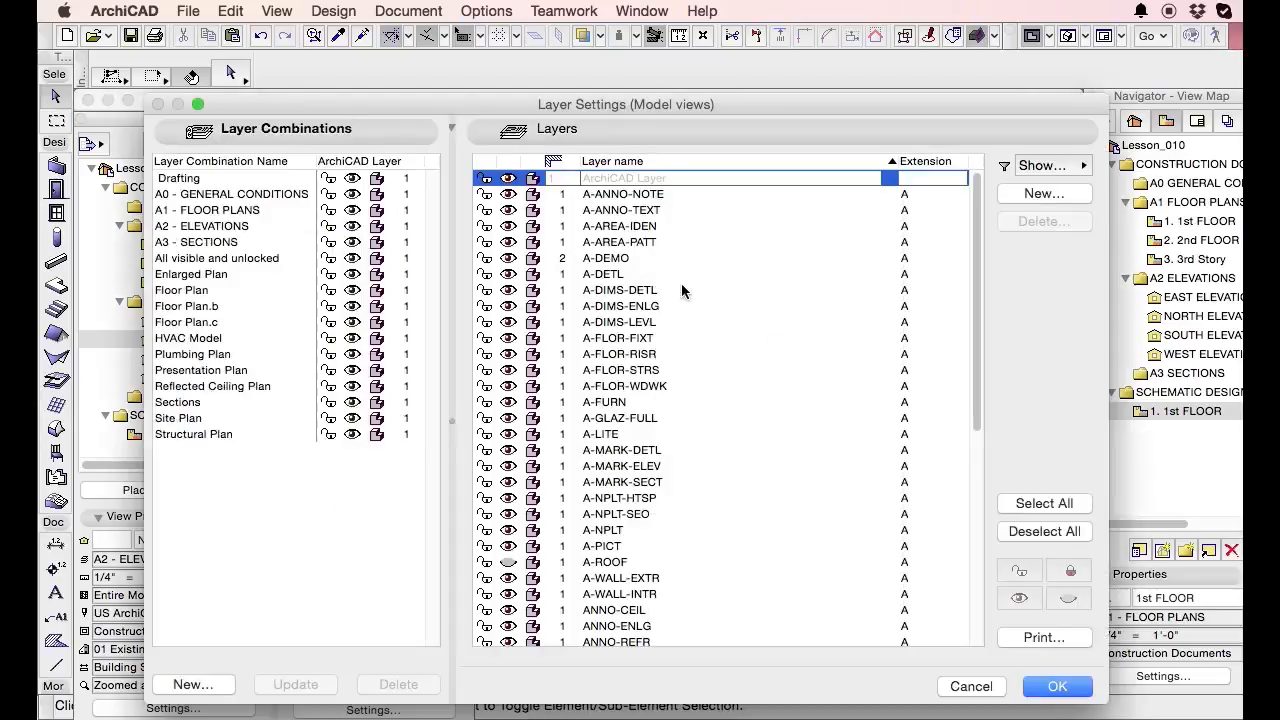
Hide the A-DIMS-DETL, A-FLOR-RISR, A-MARK-ELEV, ANNO-CEIL and ANNO-REFR layers in the model view layer settings
click(508, 290)
click(508, 354)
click(508, 466)
click(510, 530)
click(508, 610)
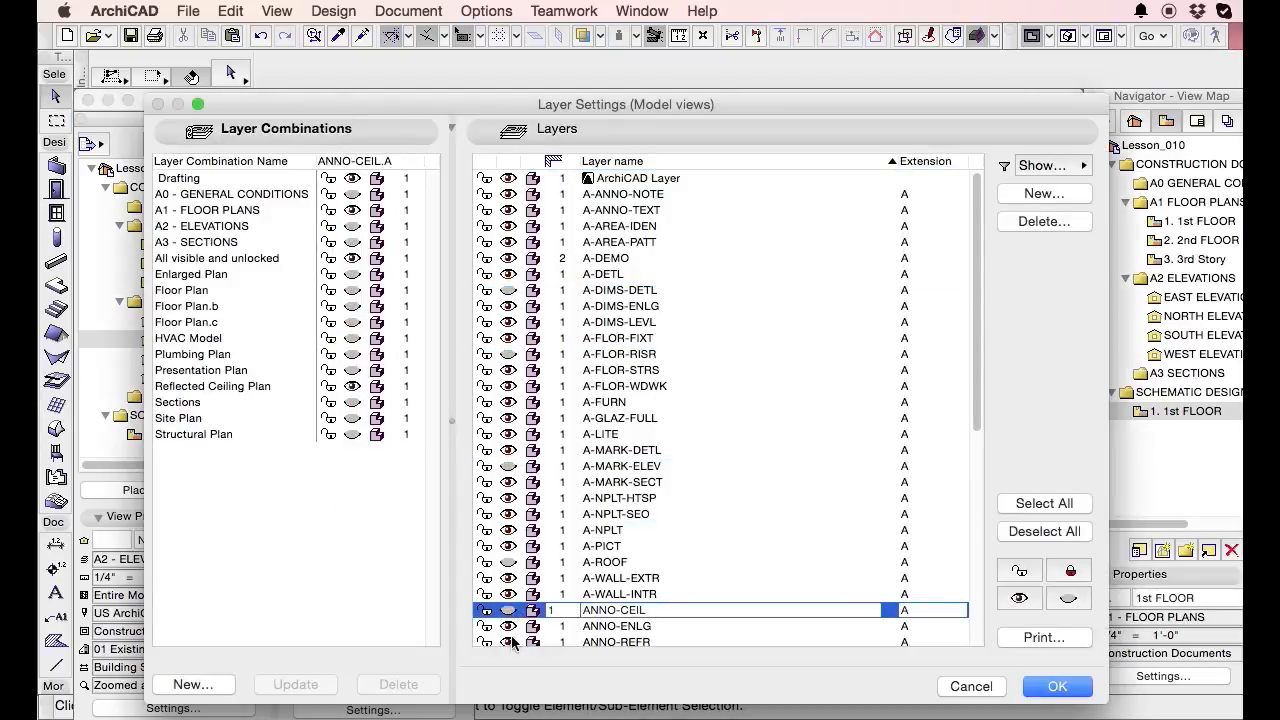
click(508, 642)
click(1057, 686)
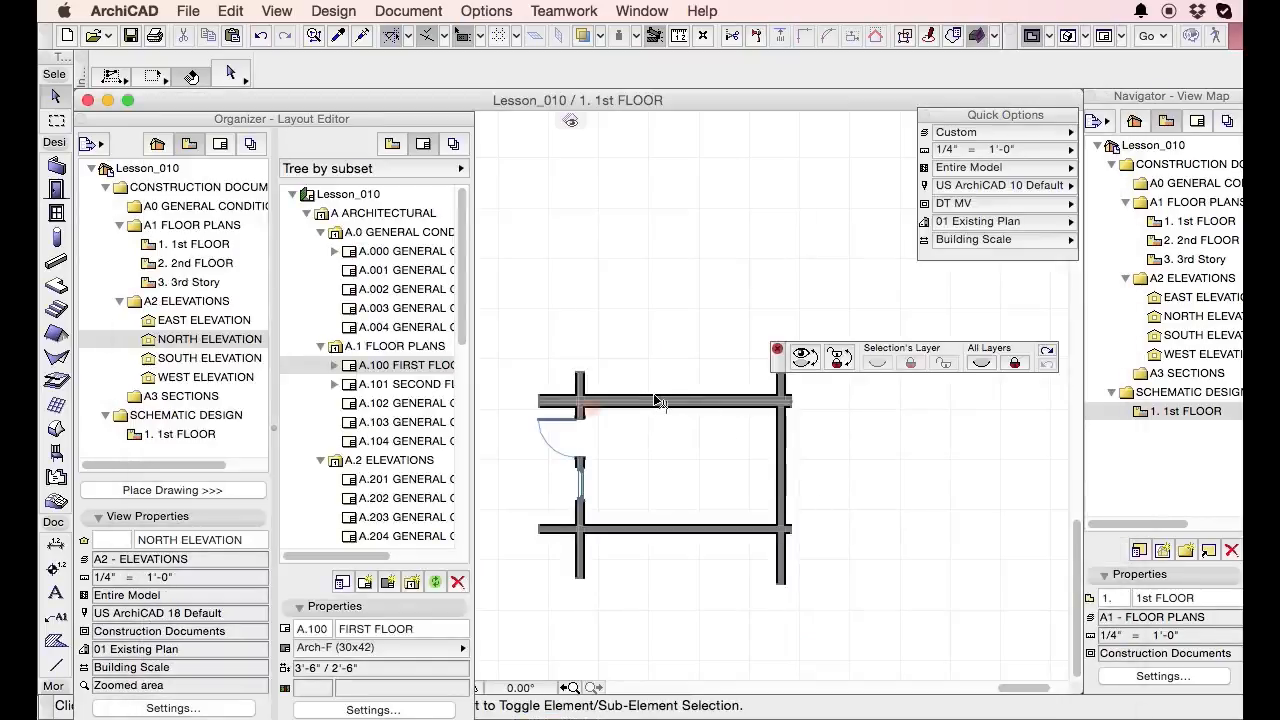
Move the quick layers palette clear of the plan and frame the 1st floor walls for saving as a view
scroll(628, 390, down, 3)
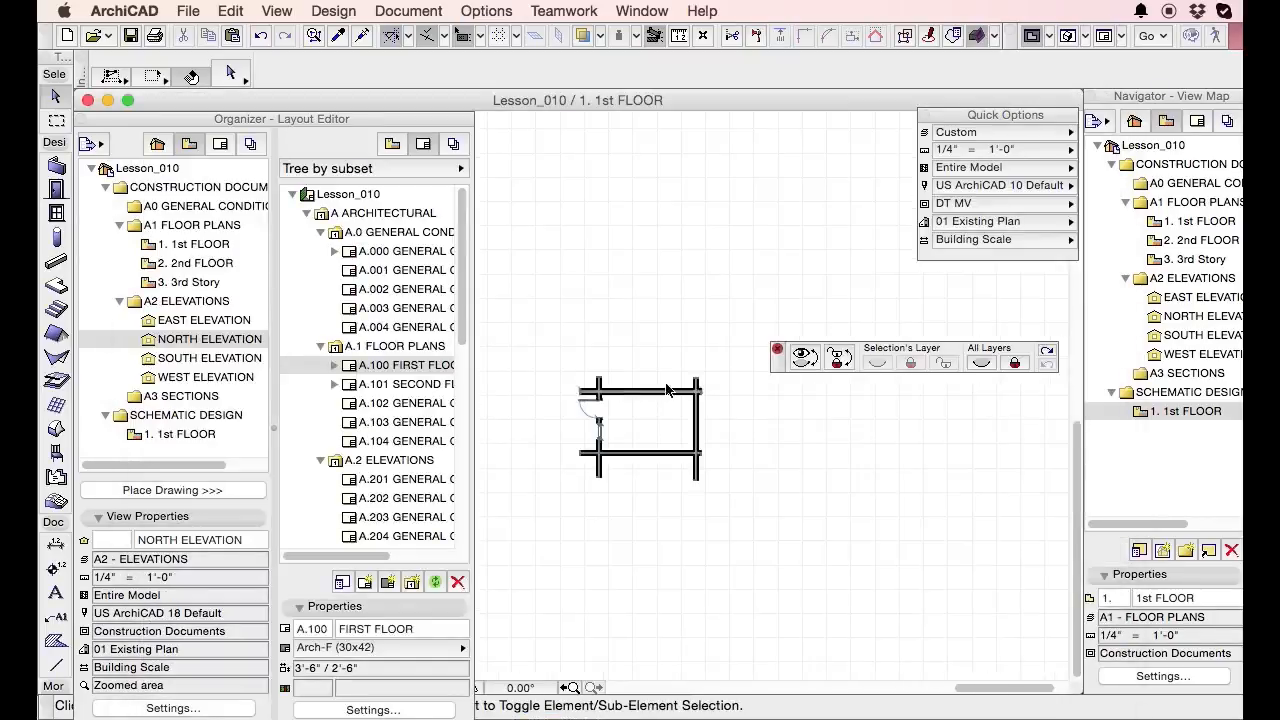
scroll(594, 400, up, 3)
drag(783, 368, 628, 135)
scroll(613, 305, left, 3)
scroll(613, 305, down, 1)
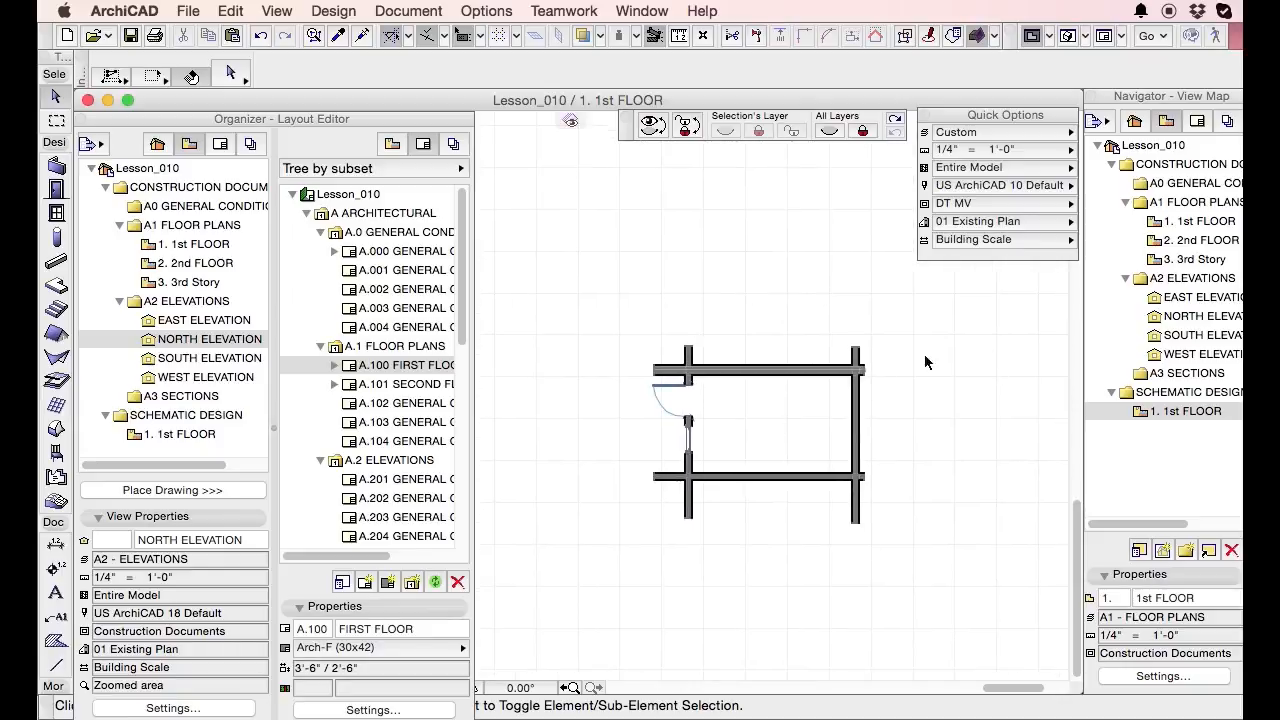
scroll(820, 332, up, 3)
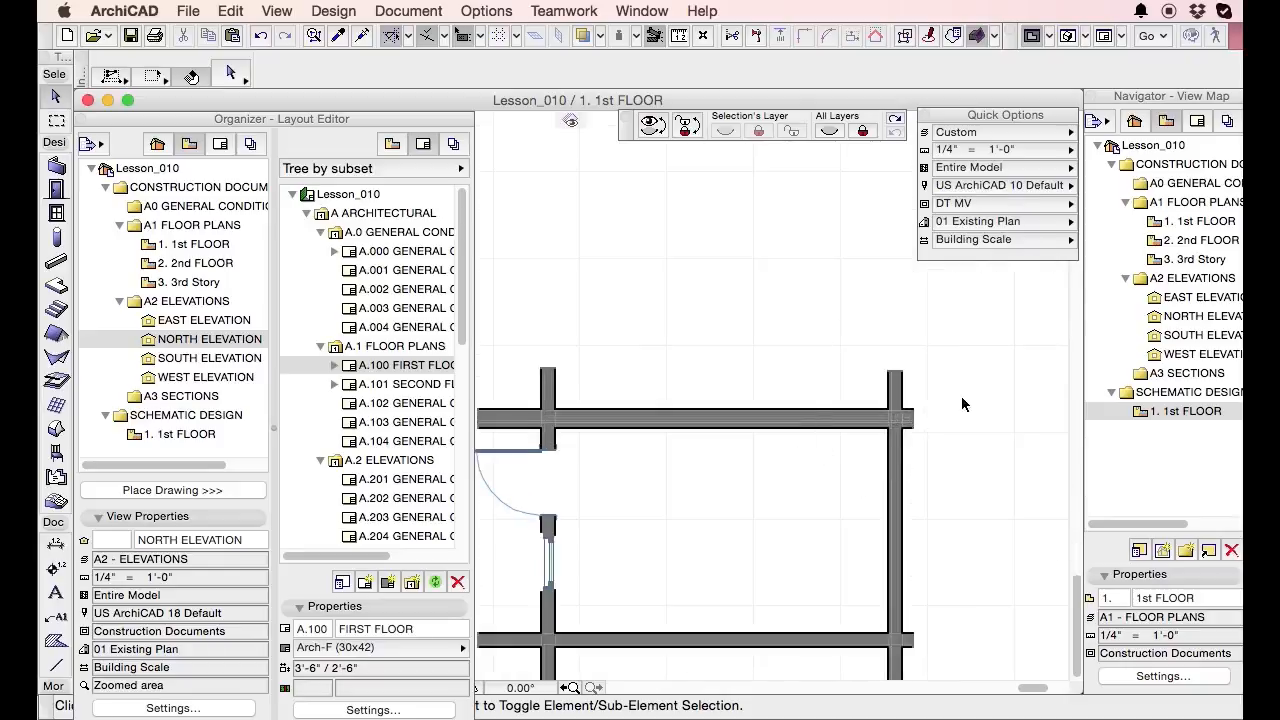
scroll(976, 369, down, 2)
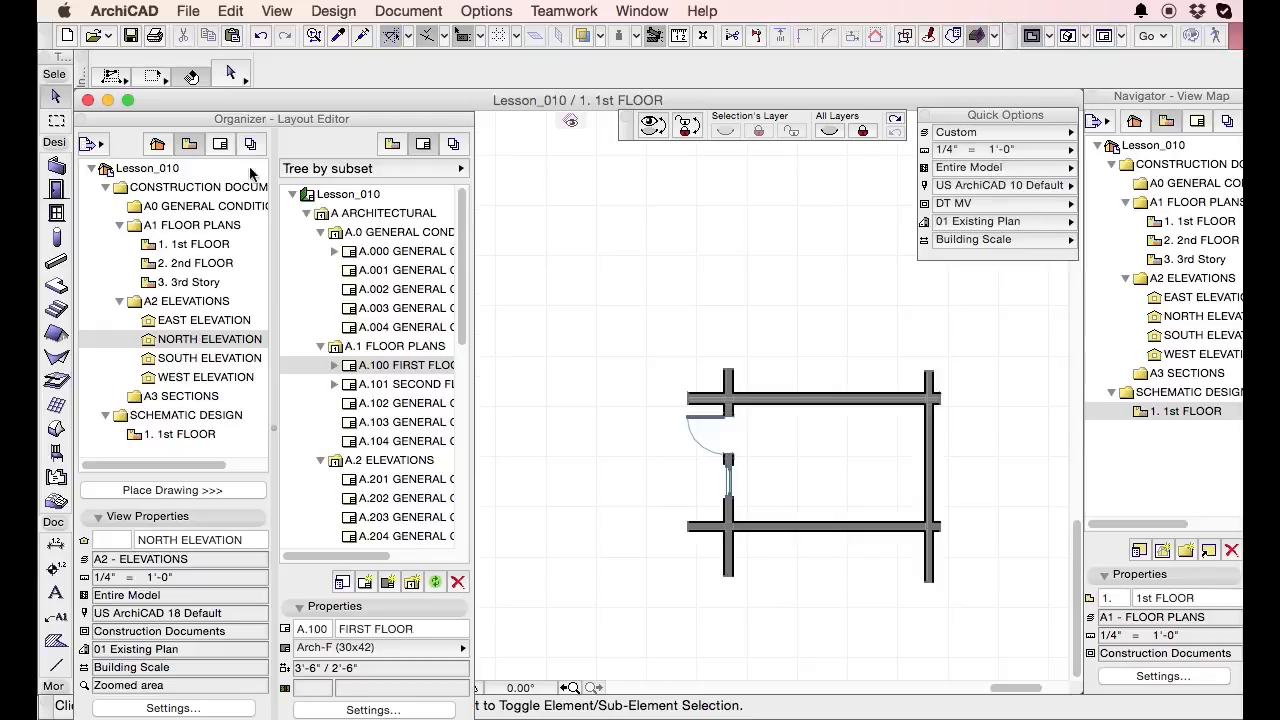
Save the current 1st floor plan as a view, place it on layout A.000 GENERAL CONDITIONS and select the placed drawing
right_click(604, 203)
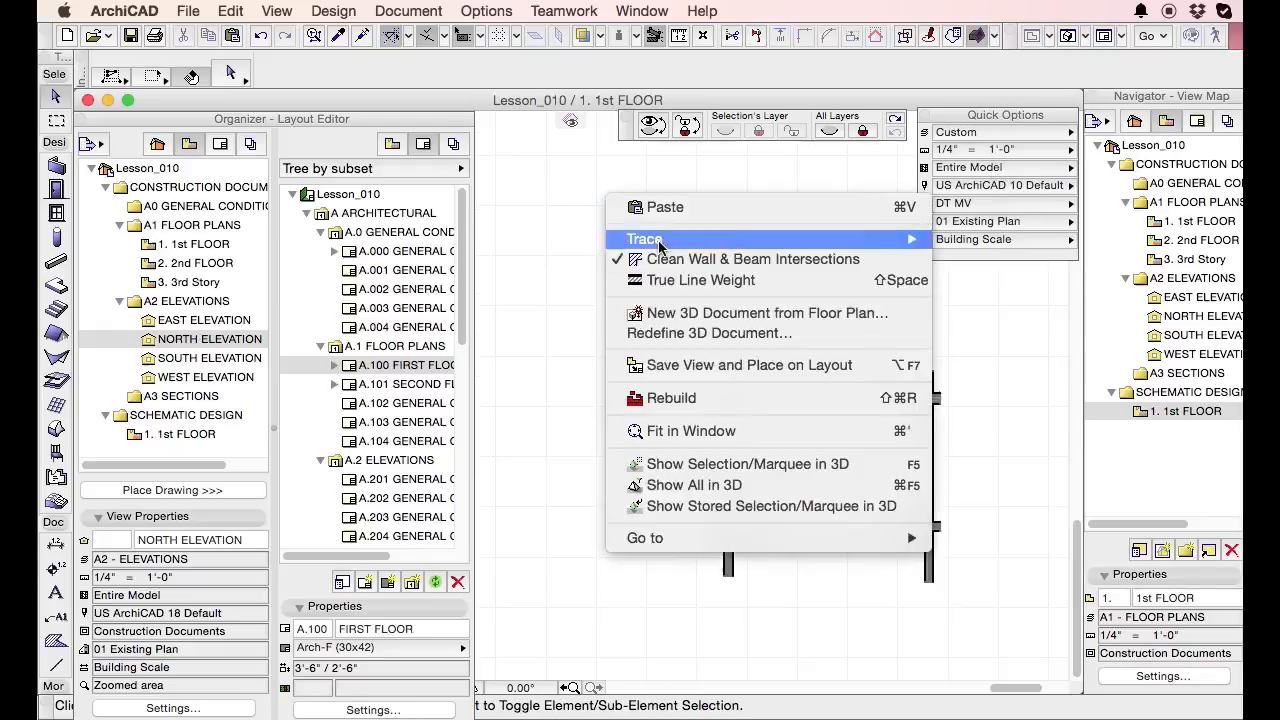
click(746, 363)
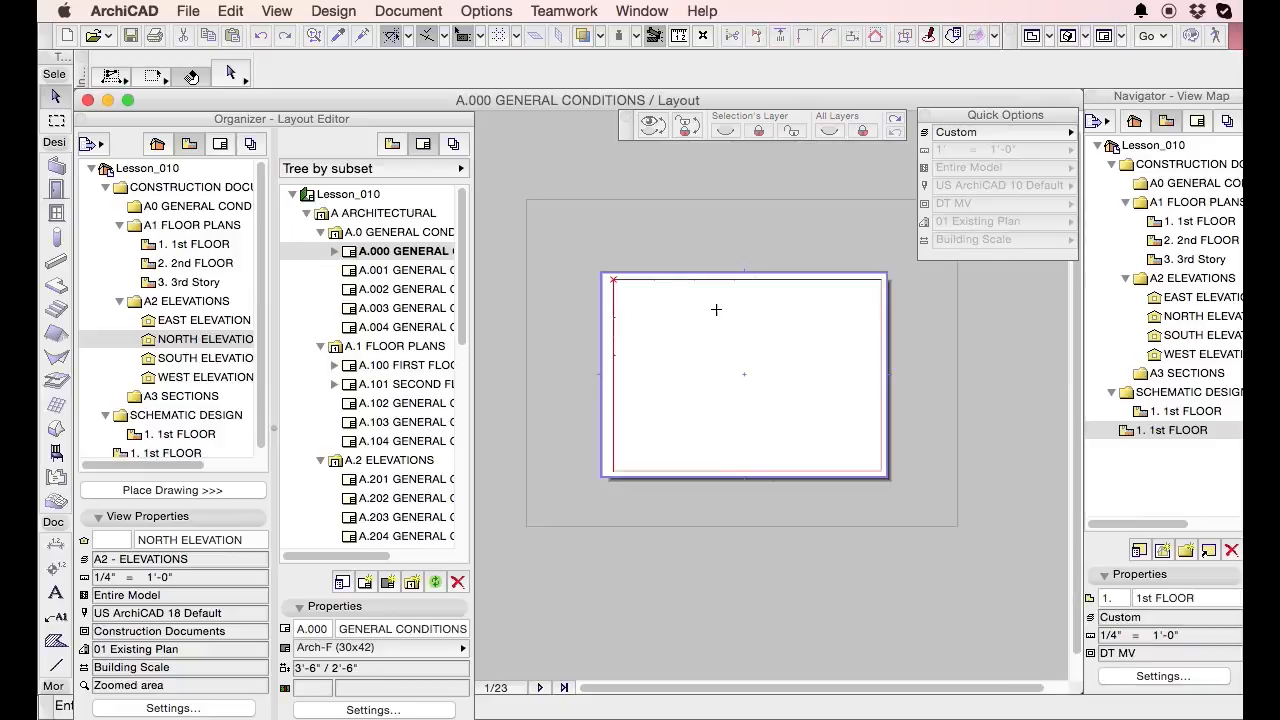
click(717, 370)
scroll(779, 369, up, 4)
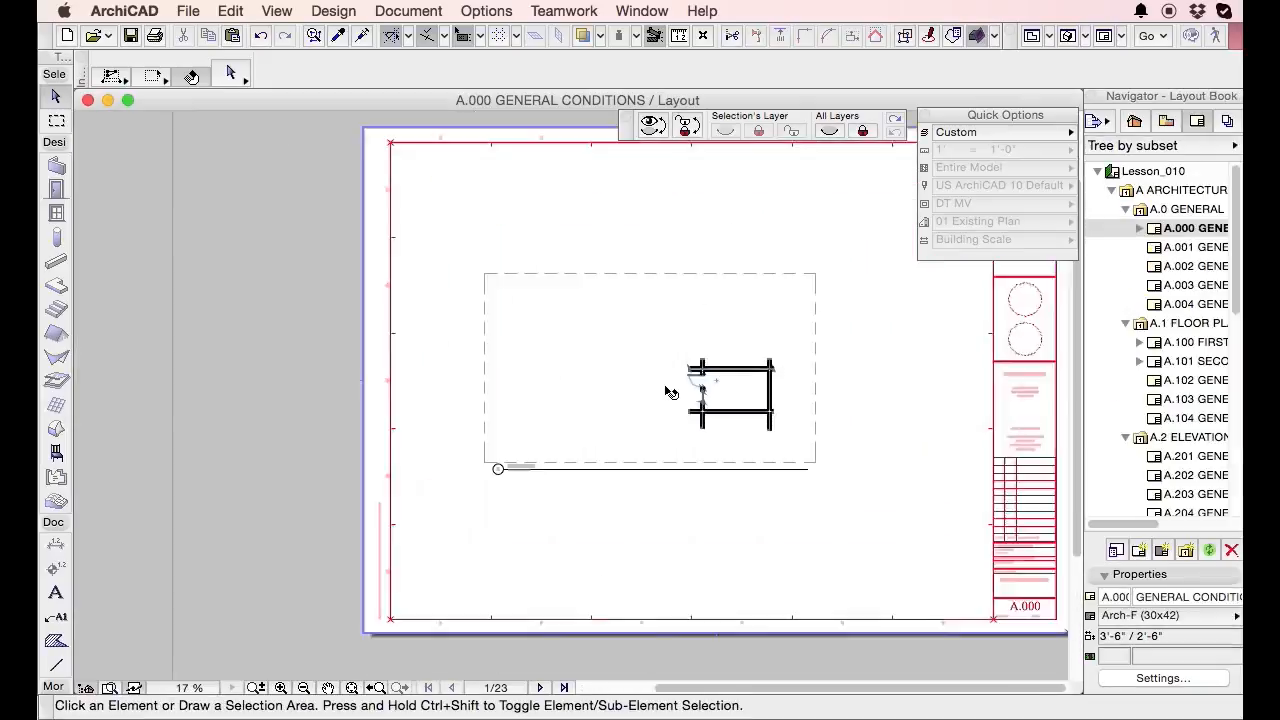
scroll(766, 386, up, 3)
click(826, 385)
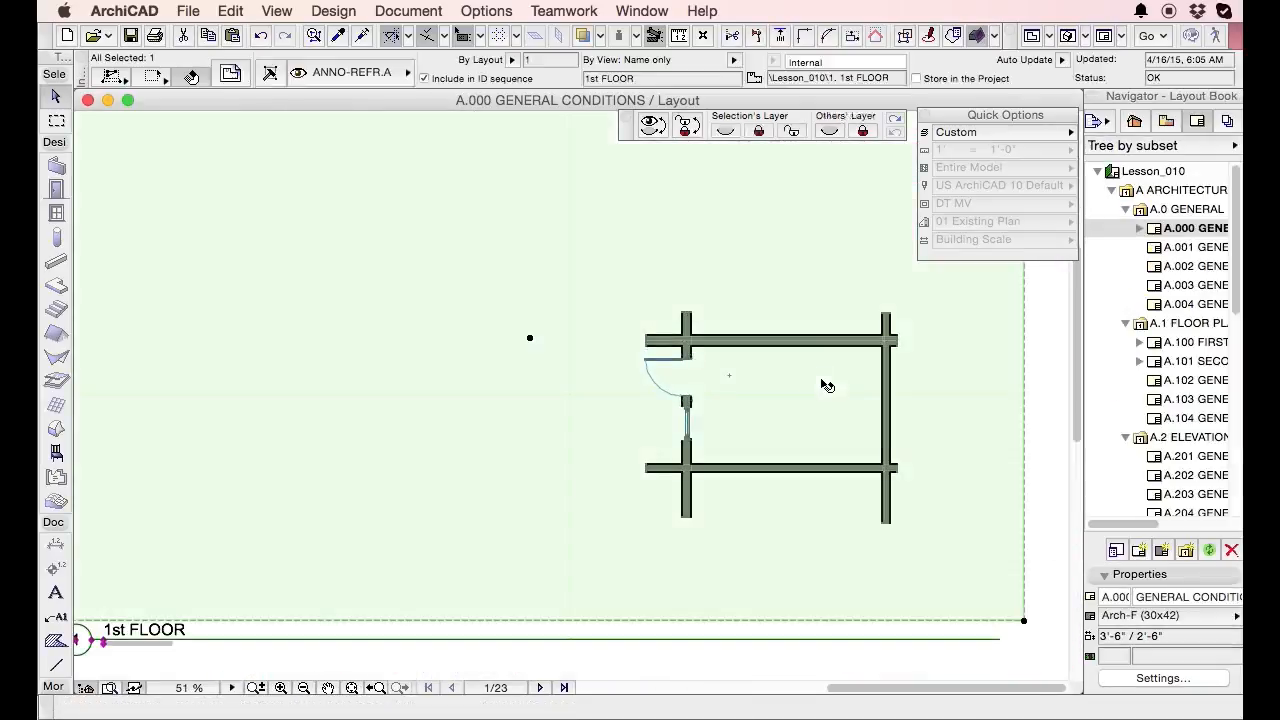
scroll(645, 340, down, 3)
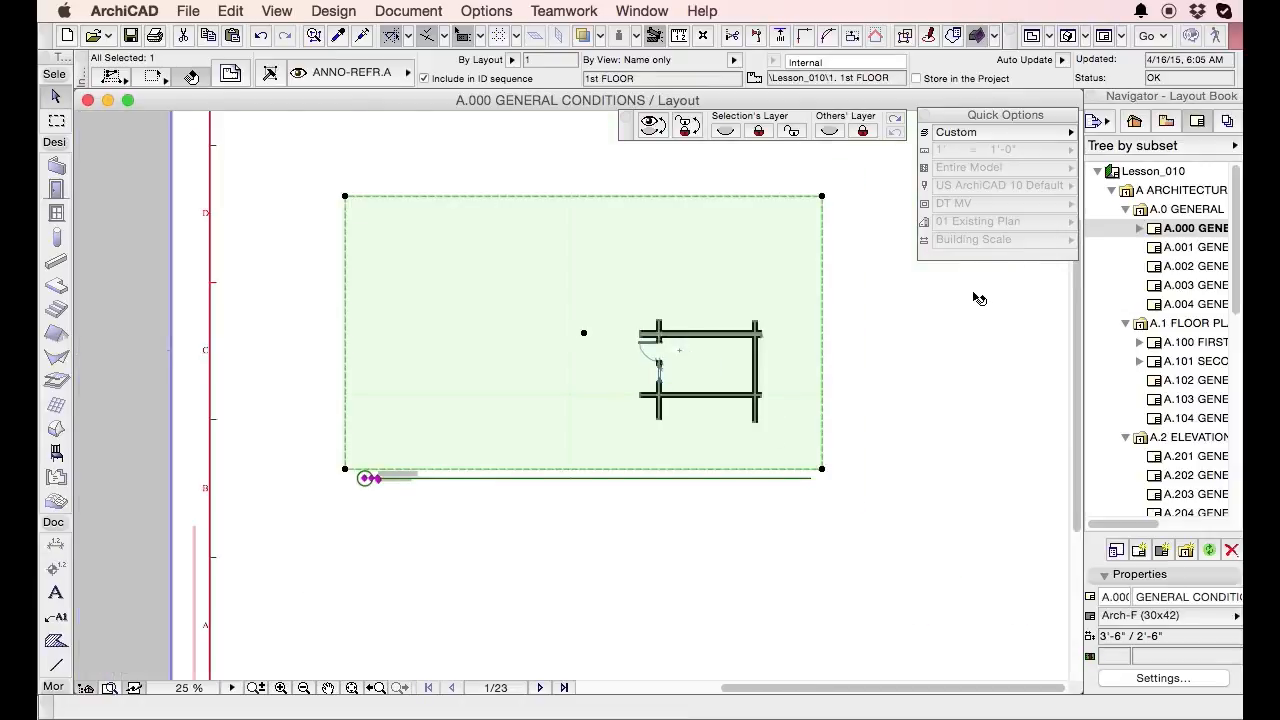
Return to the floor plan, reopen the Organizer and select the newly saved 1st FLOOR view below SCHEMATIC DESIGN
key(F2)
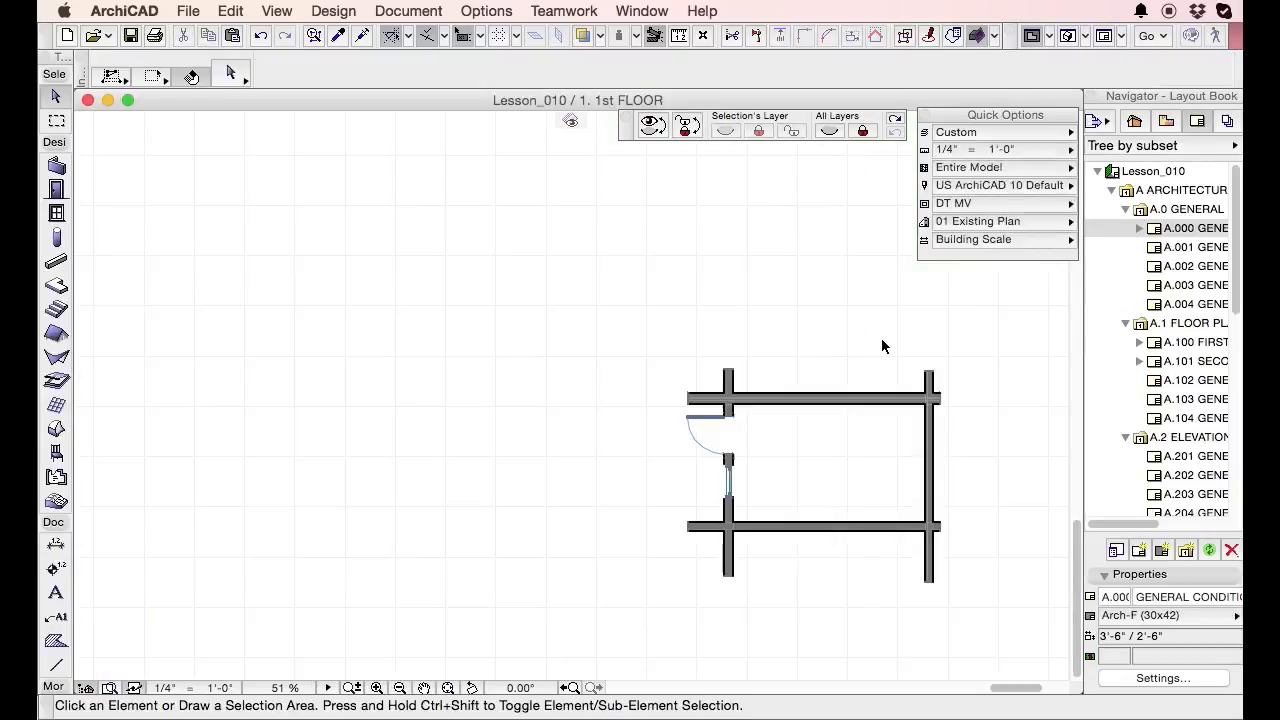
key(super+shift+o)
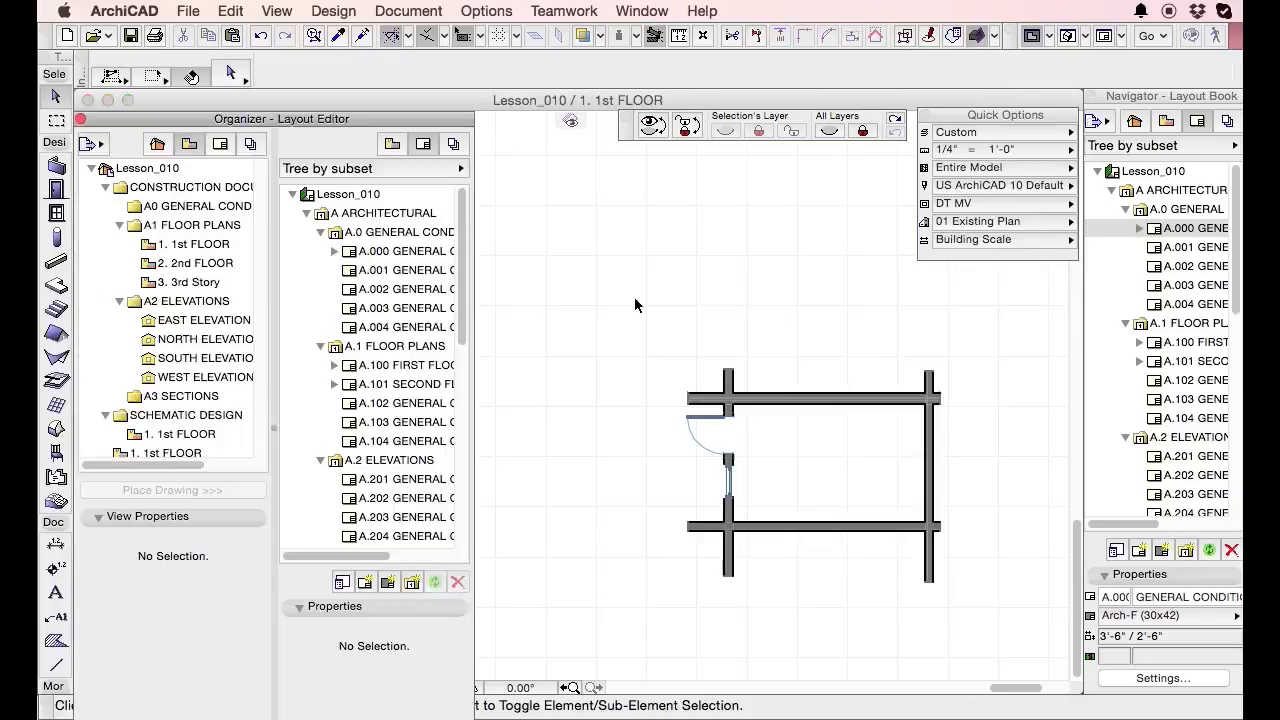
click(168, 453)
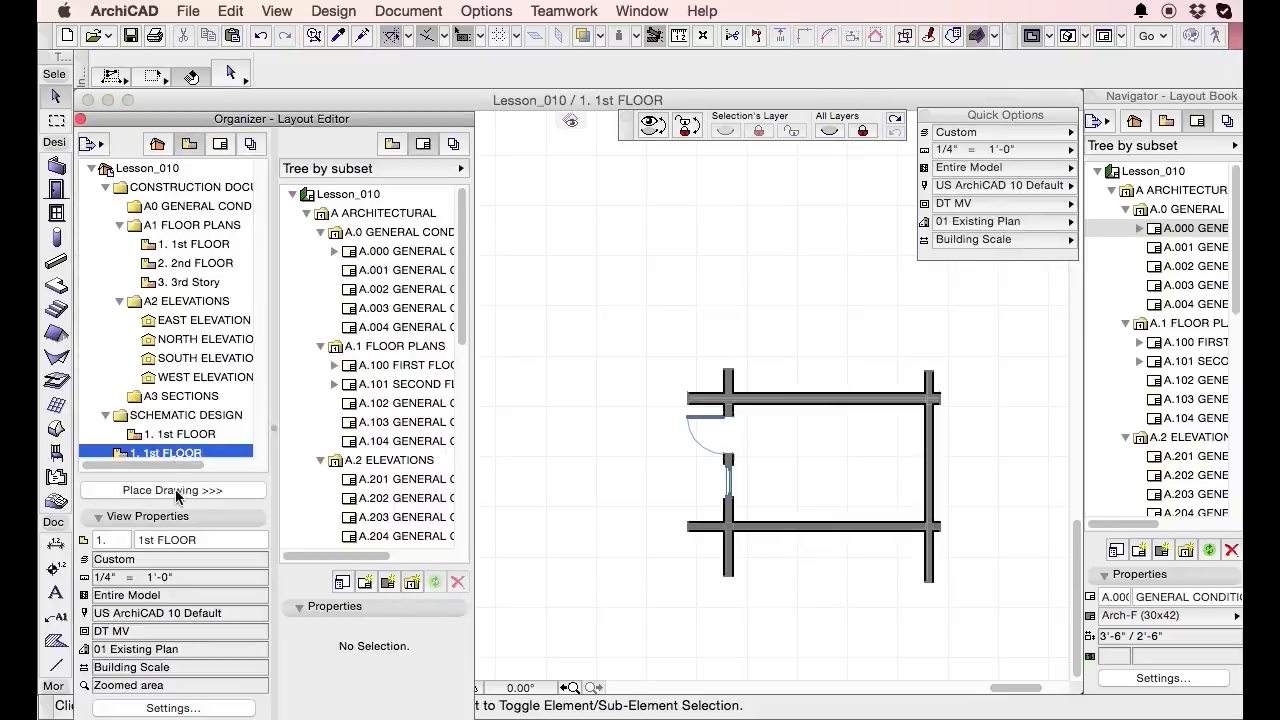
Compare the A1 FLOOR PLANS 1st FLOOR view with the saved 1st FLOOR view below SCHEMATIC DESIGN by opening each
click(169, 518)
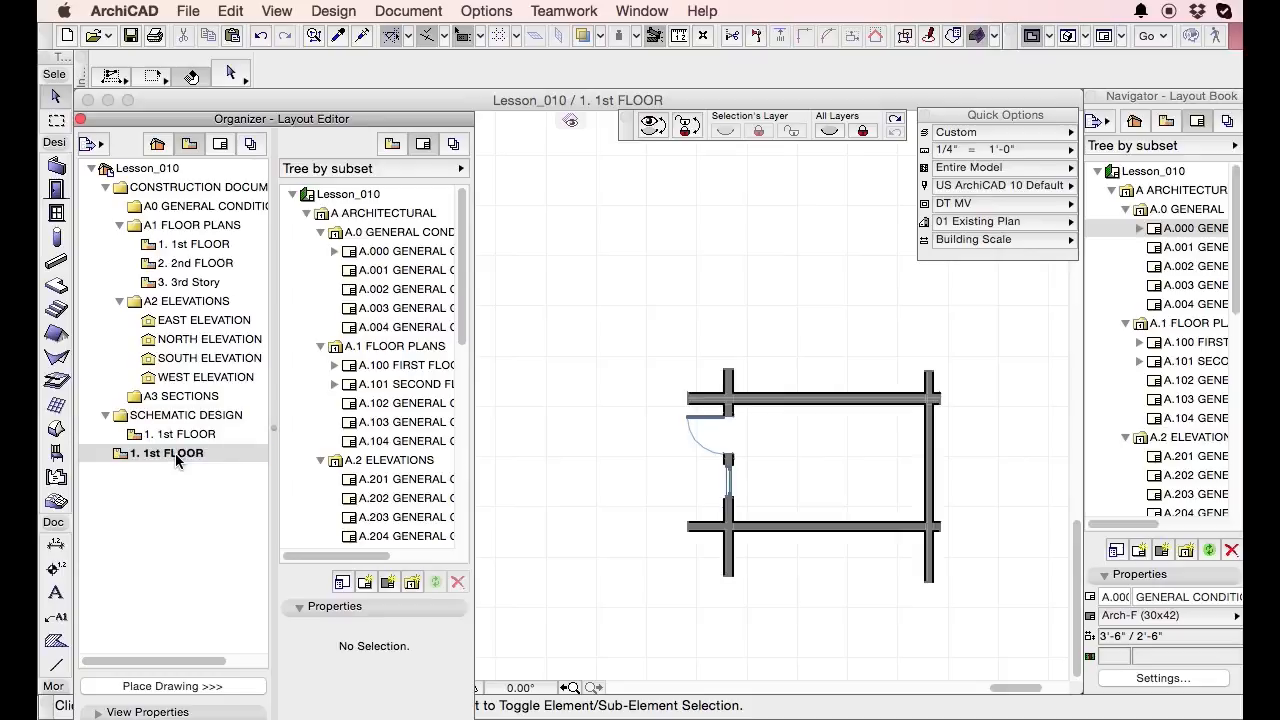
double_click(183, 247)
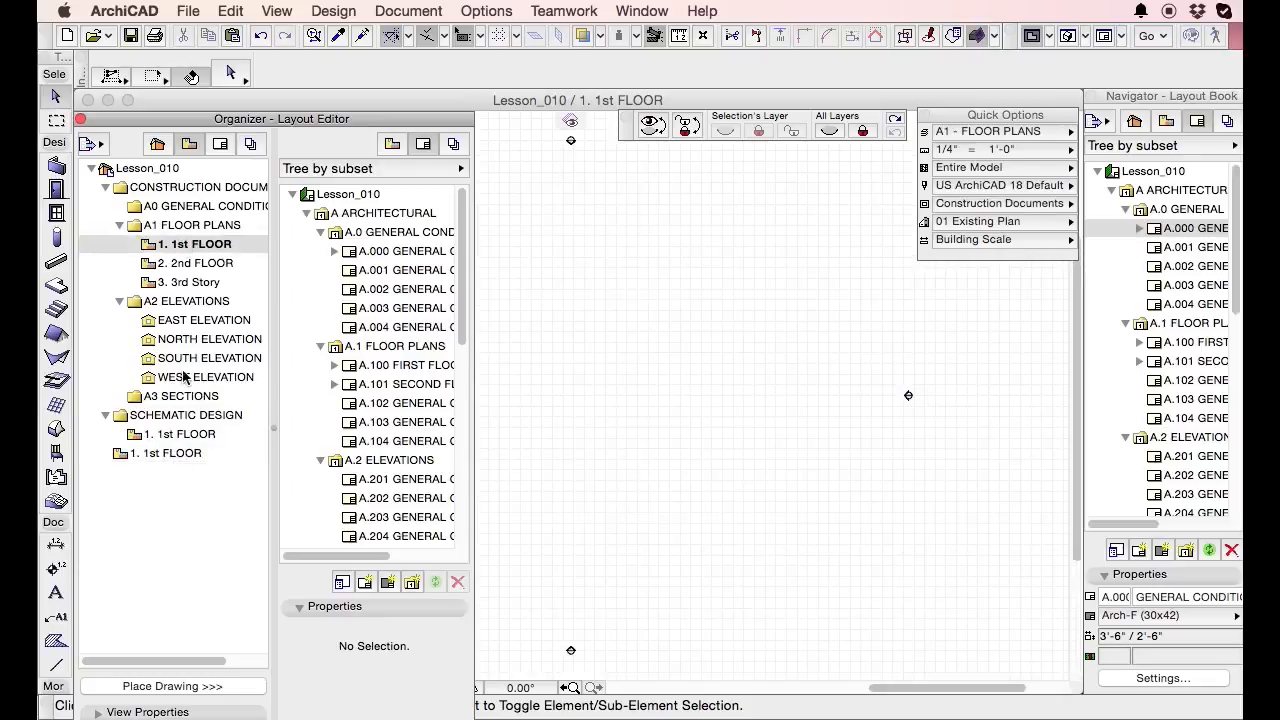
double_click(150, 453)
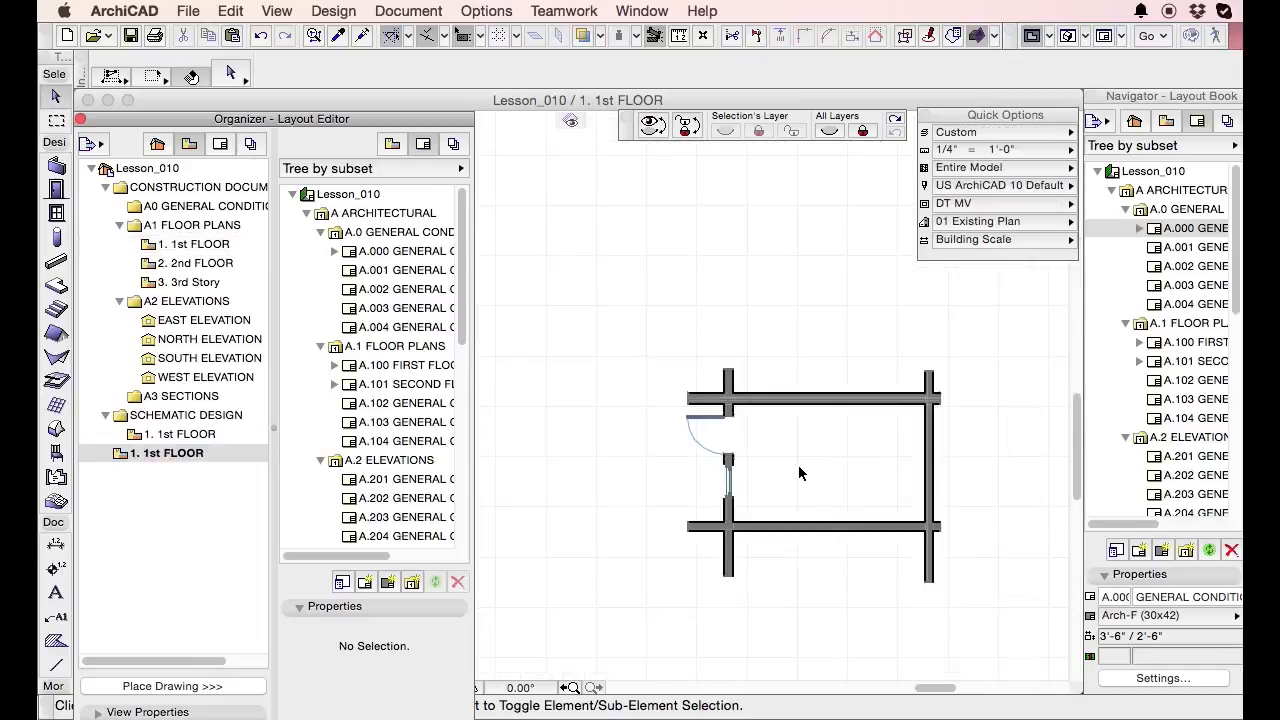
Browse the layer combinations available for the saved 1st FLOOR view and try Enlarged Plan
click(998, 137)
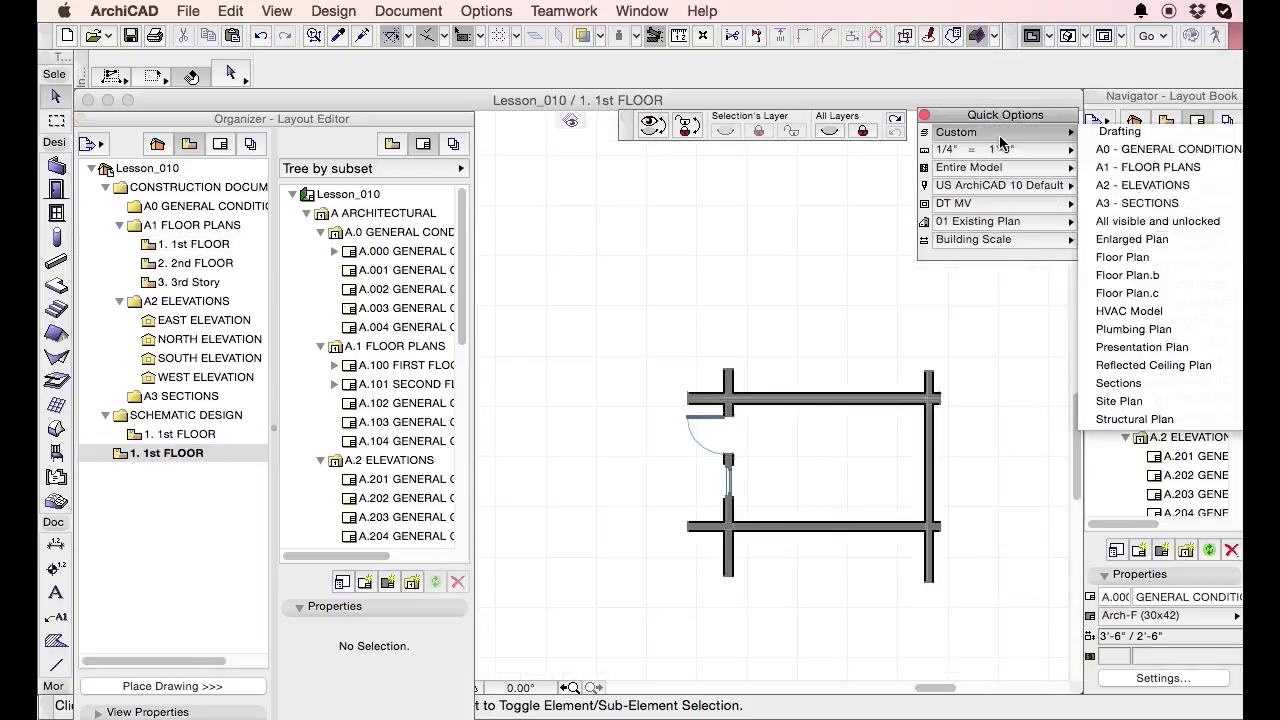
click(999, 136)
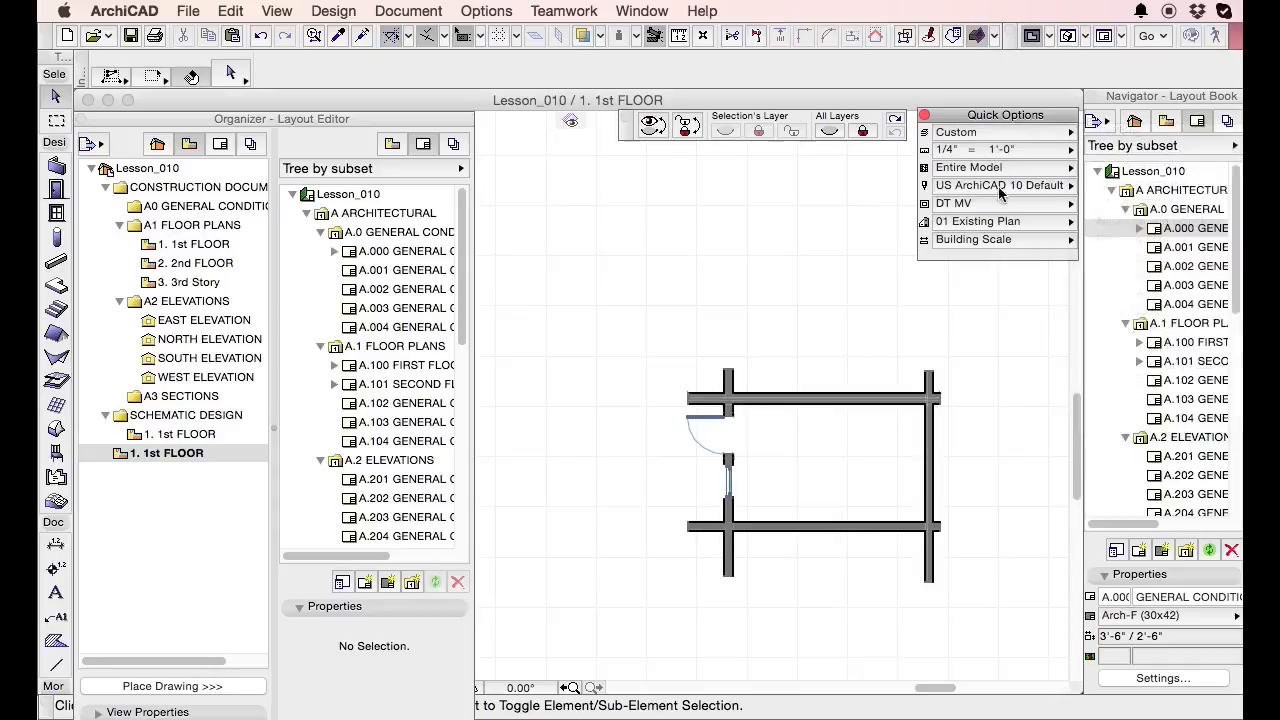
click(940, 140)
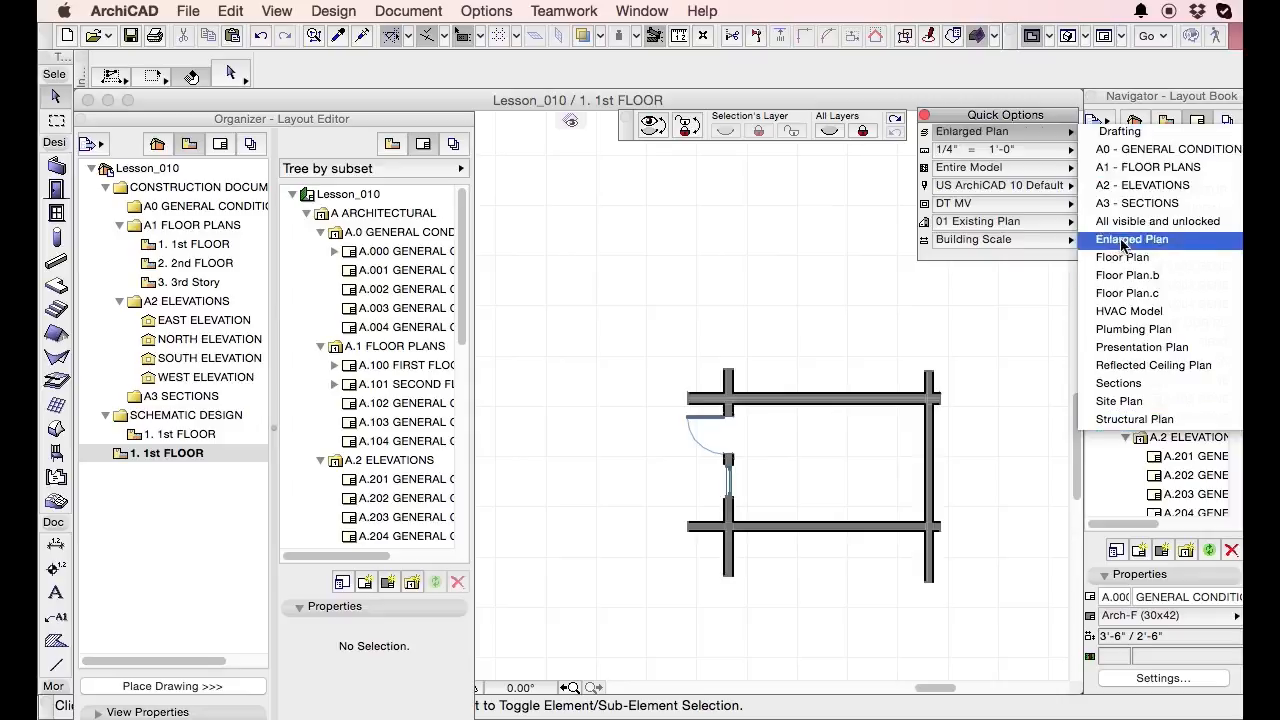
click(991, 141)
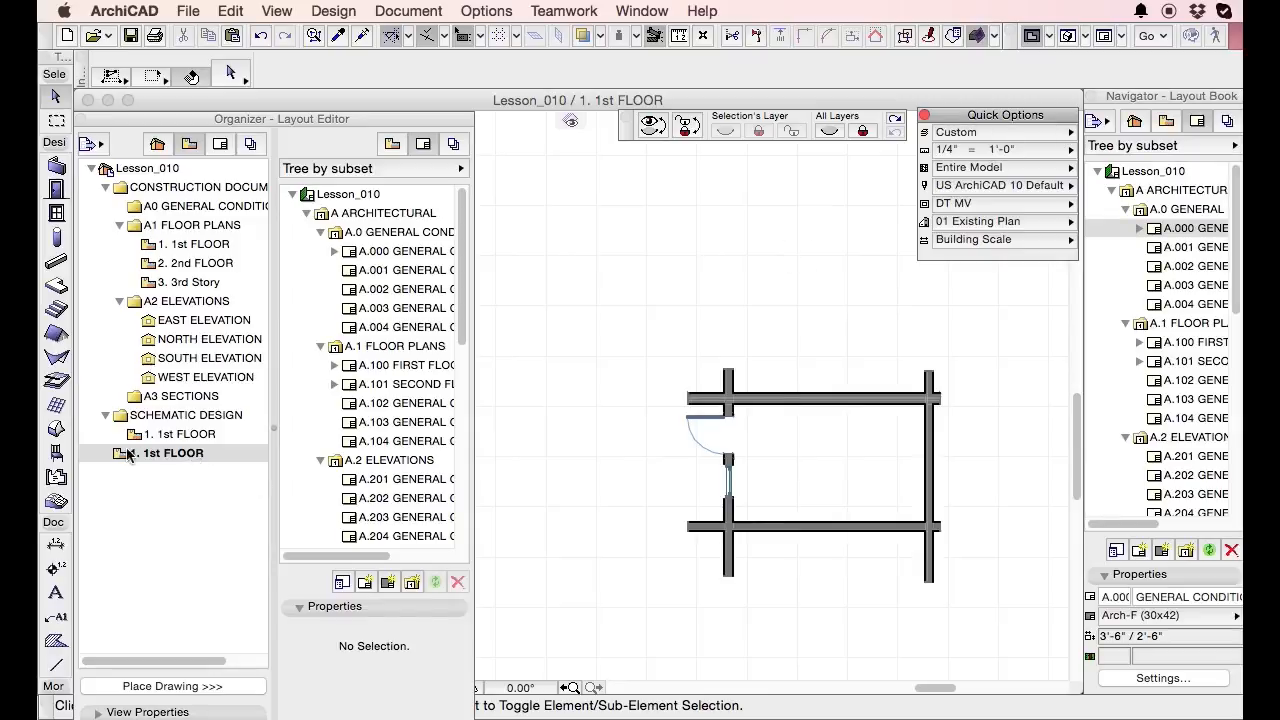
drag(171, 460, 162, 586)
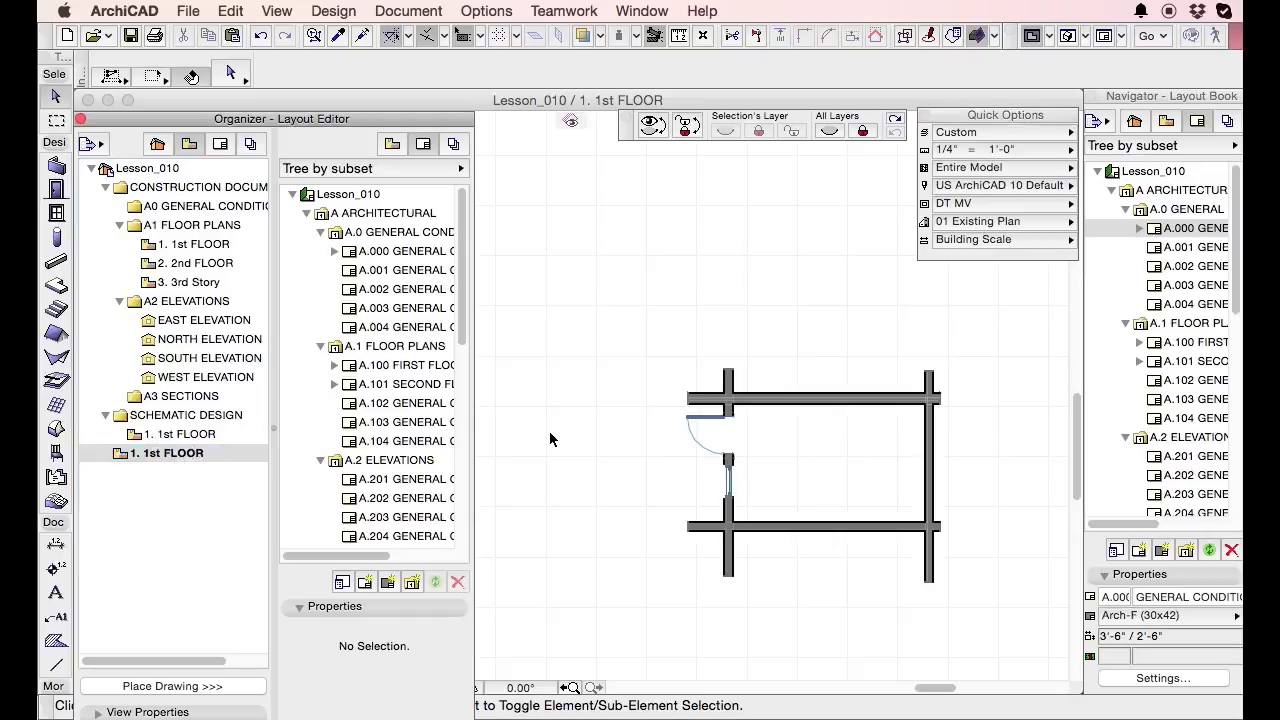
Zoom away from the saved framing and reopen the 1st FLOOR view below SCHEMATIC DESIGN to recall its stored zoom
scroll(720, 386, up, 3)
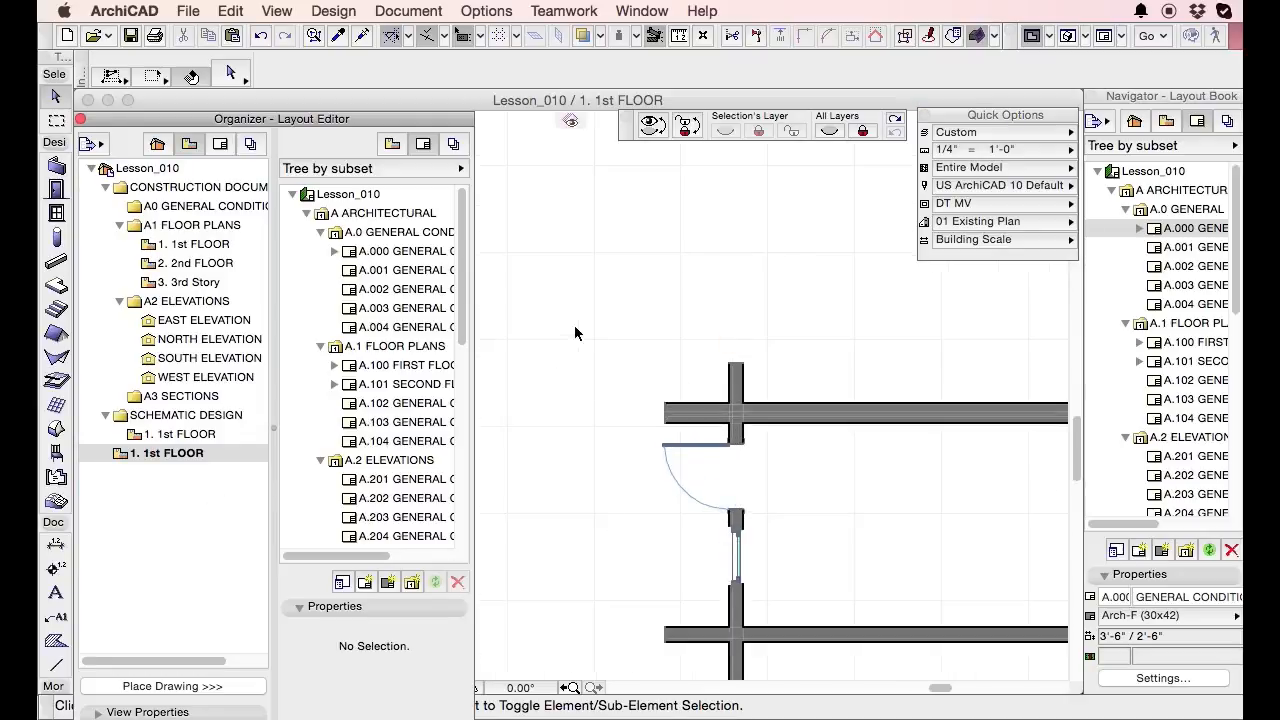
scroll(552, 314, down, 3)
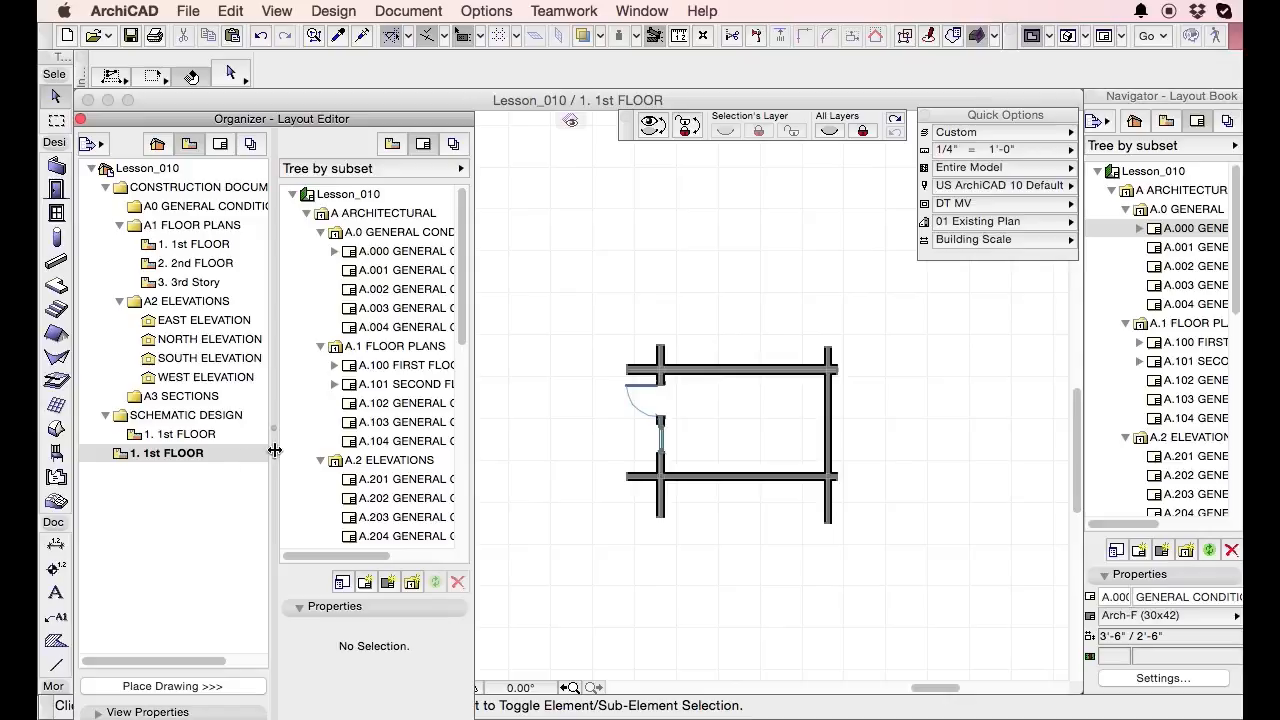
double_click(235, 454)
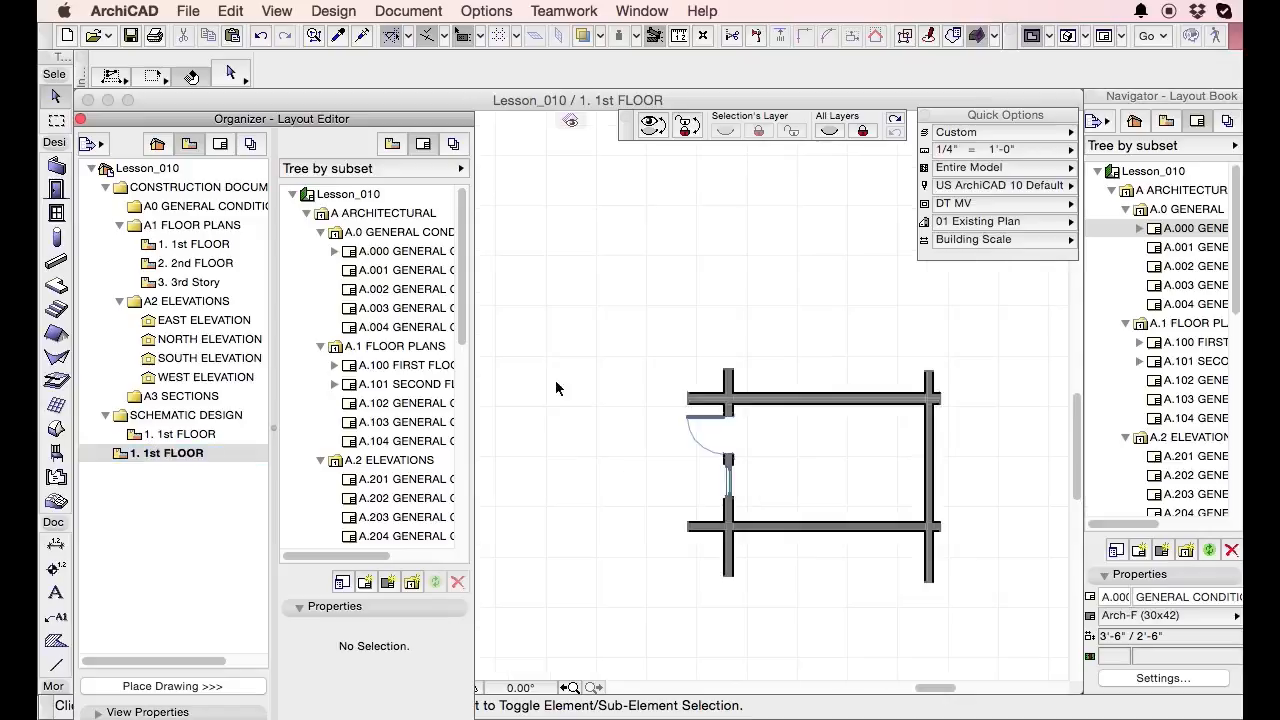
Apply the A1 - FLOOR PLANS layer combination to the current plan and frame the walls more closely
click(1000, 133)
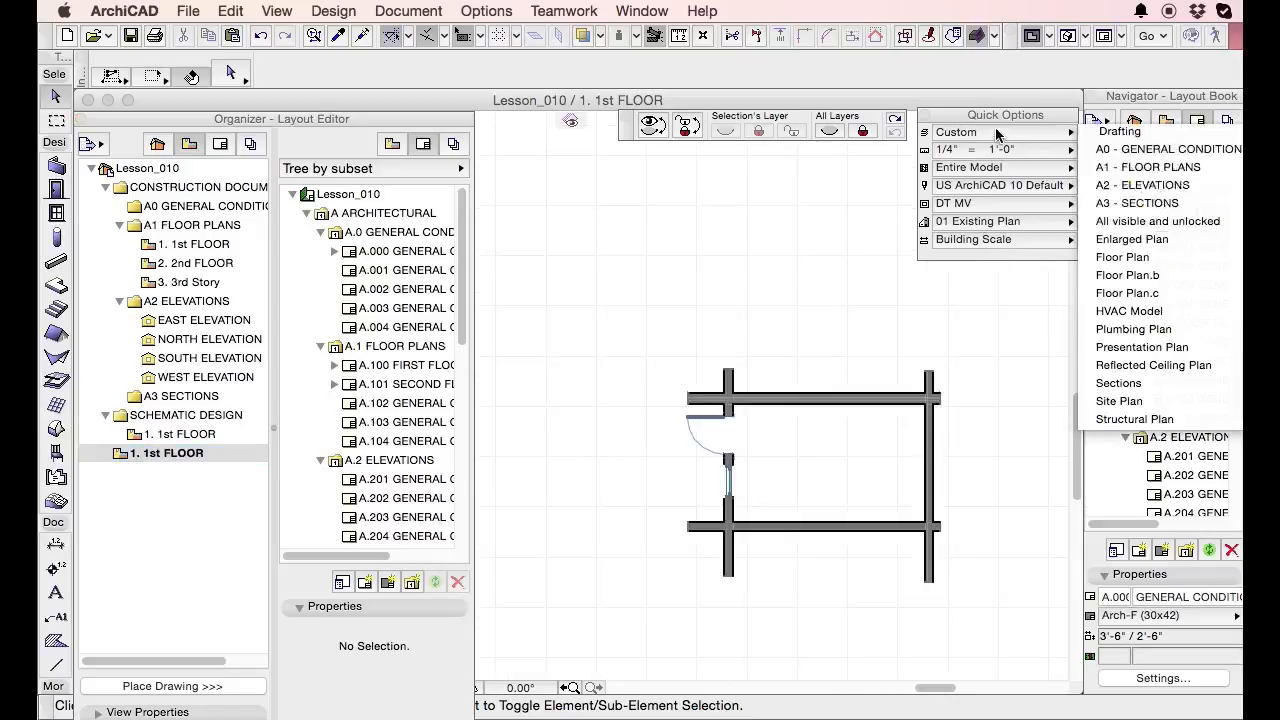
click(1182, 169)
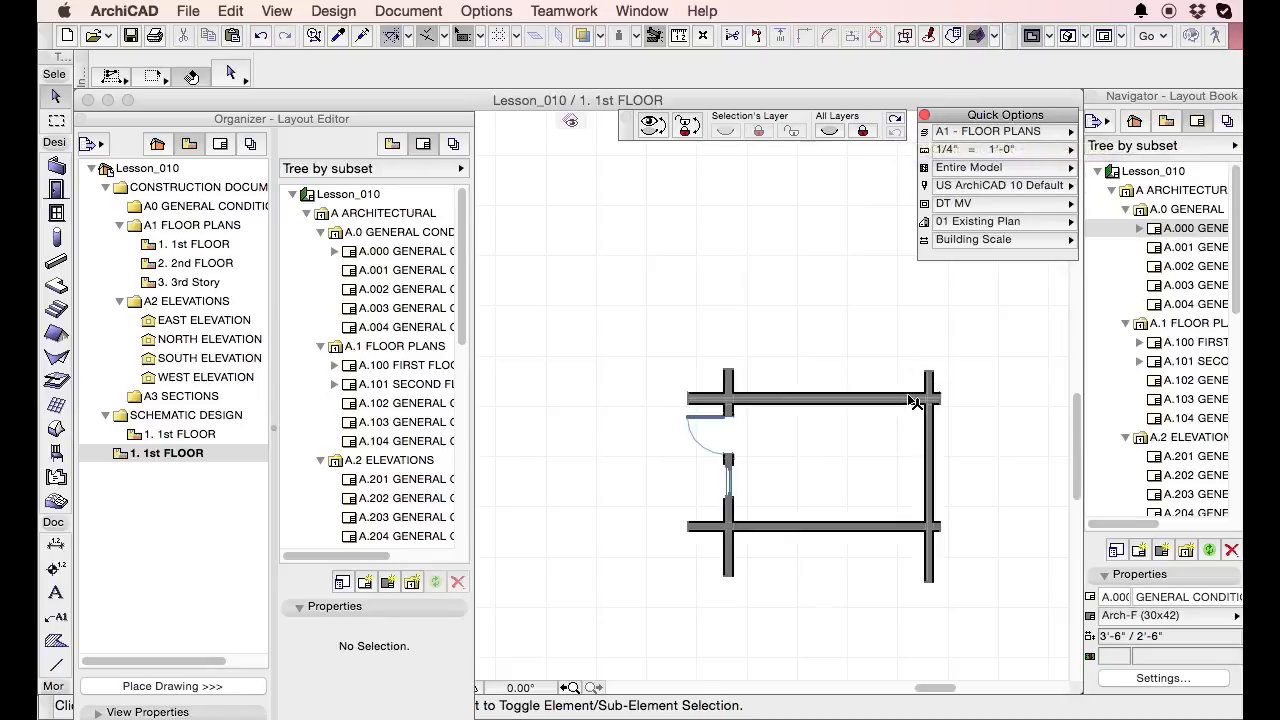
scroll(925, 326, up, 3)
middle_drag(813, 529, 834, 410)
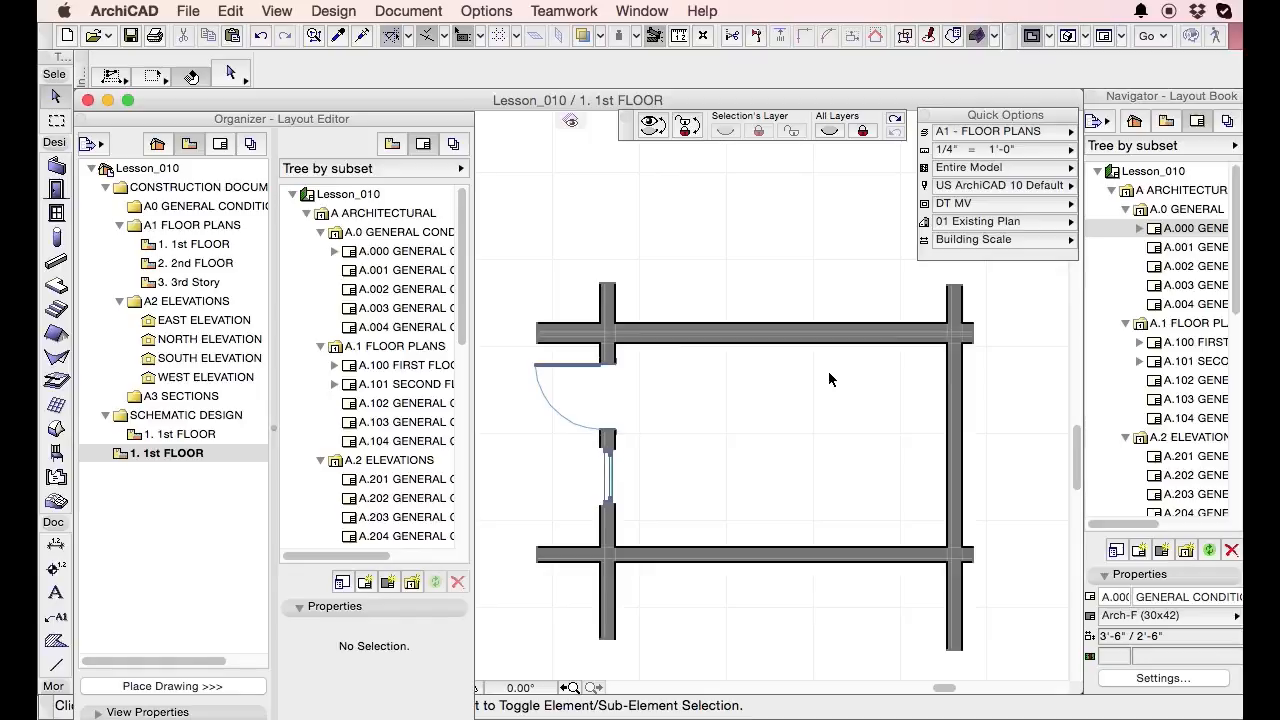
Examine the A1 - FLOOR PLANS layers in the model view layer settings and the prompt for naming a new layer combination
key(super+l)
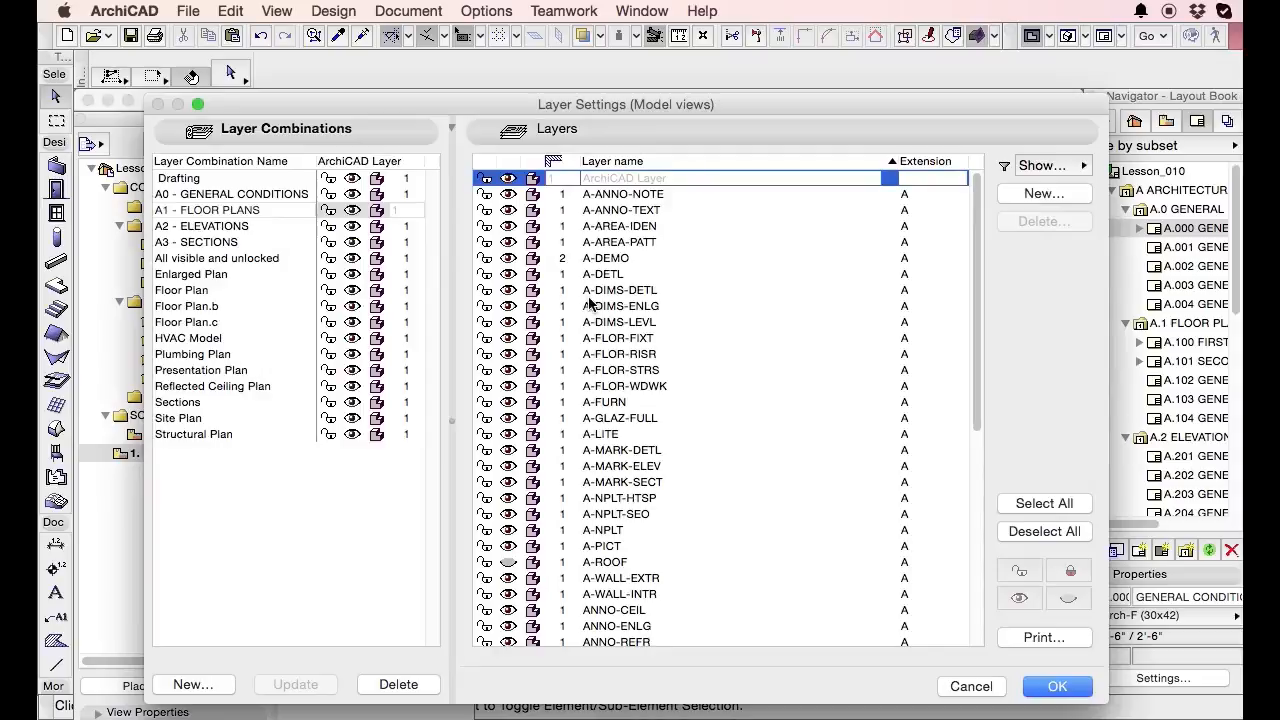
click(260, 490)
click(165, 684)
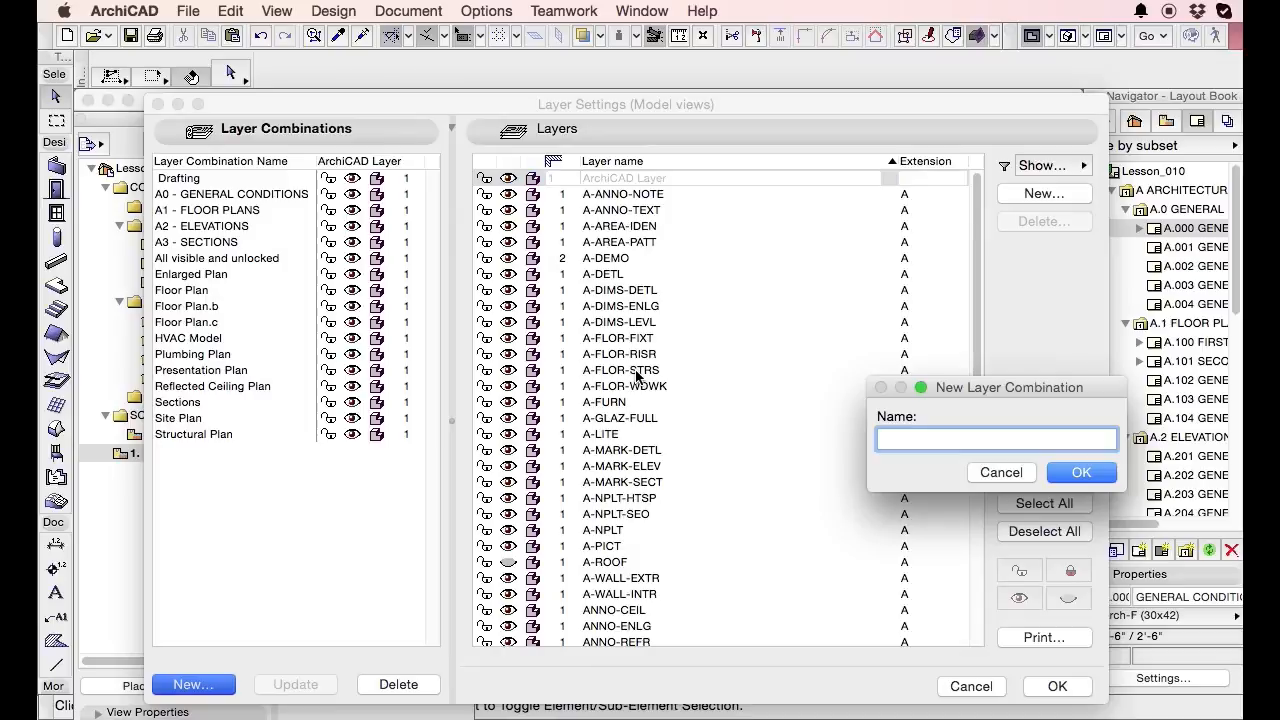
click(1016, 474)
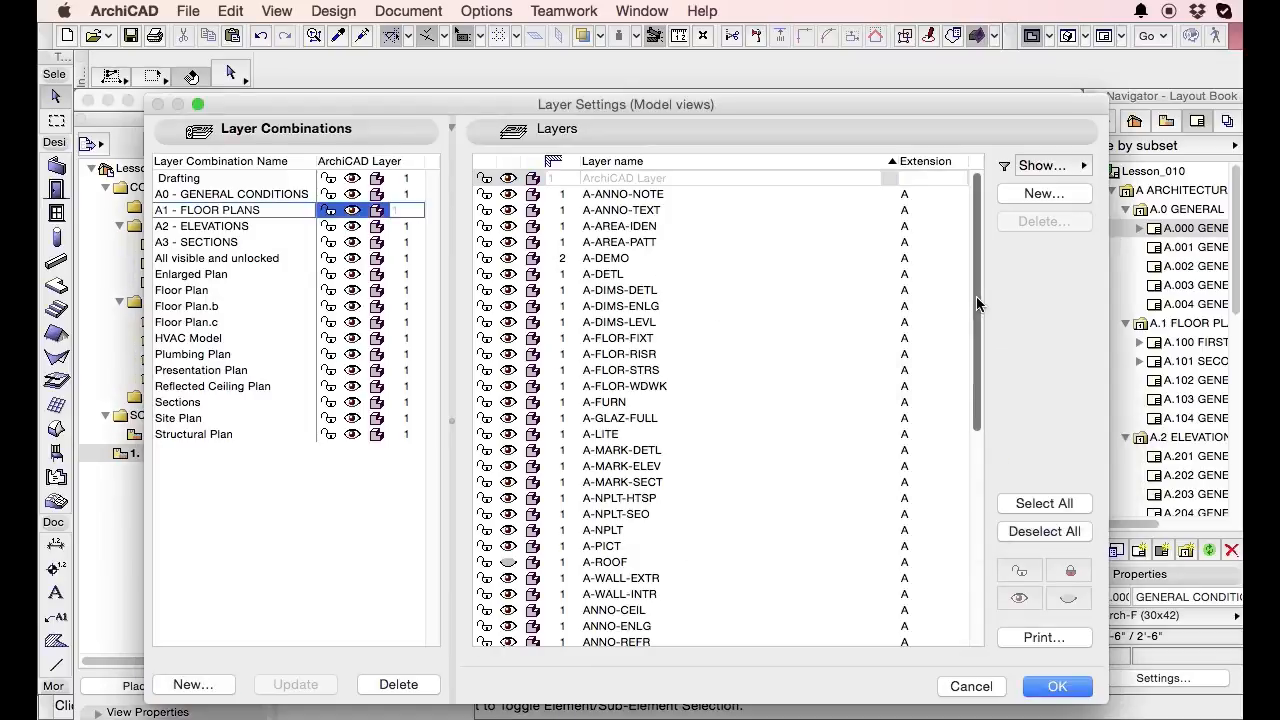
scroll(976, 296, down, 10)
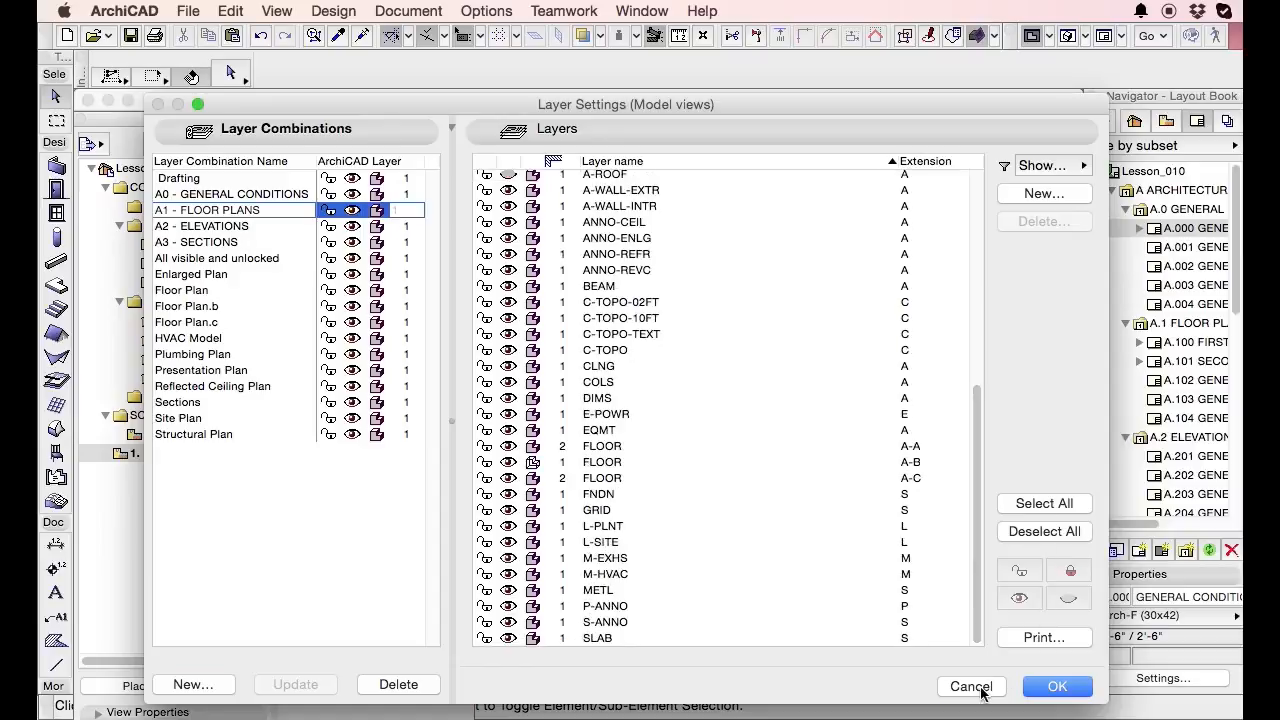
click(971, 686)
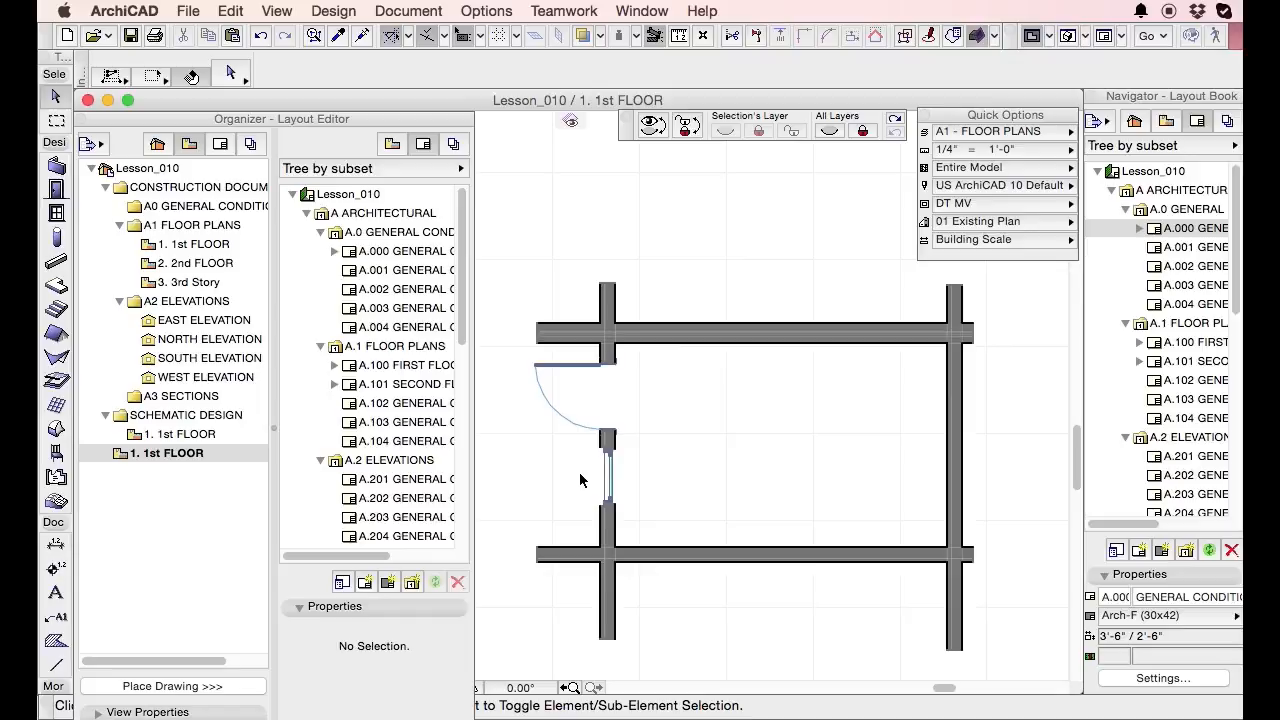
Reopen the saved 1st FLOOR view with its Custom layers and look through the list of layer combinations
double_click(212, 457)
click(976, 134)
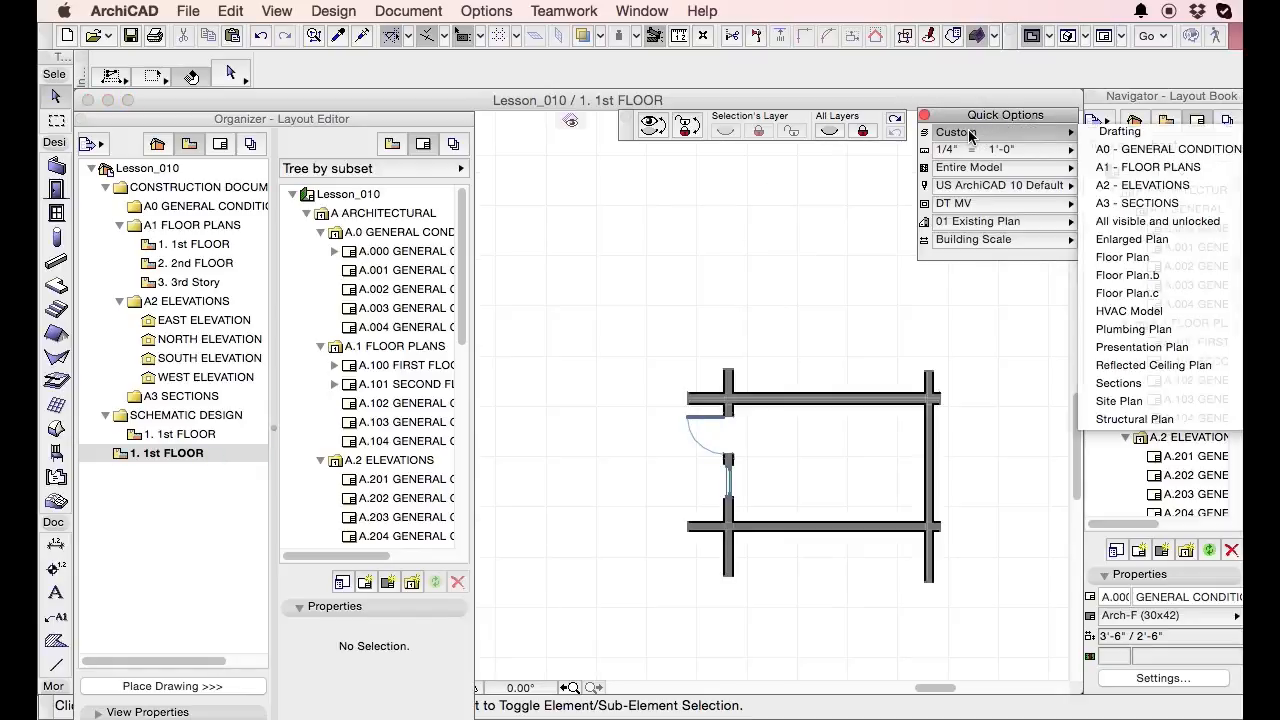
click(969, 135)
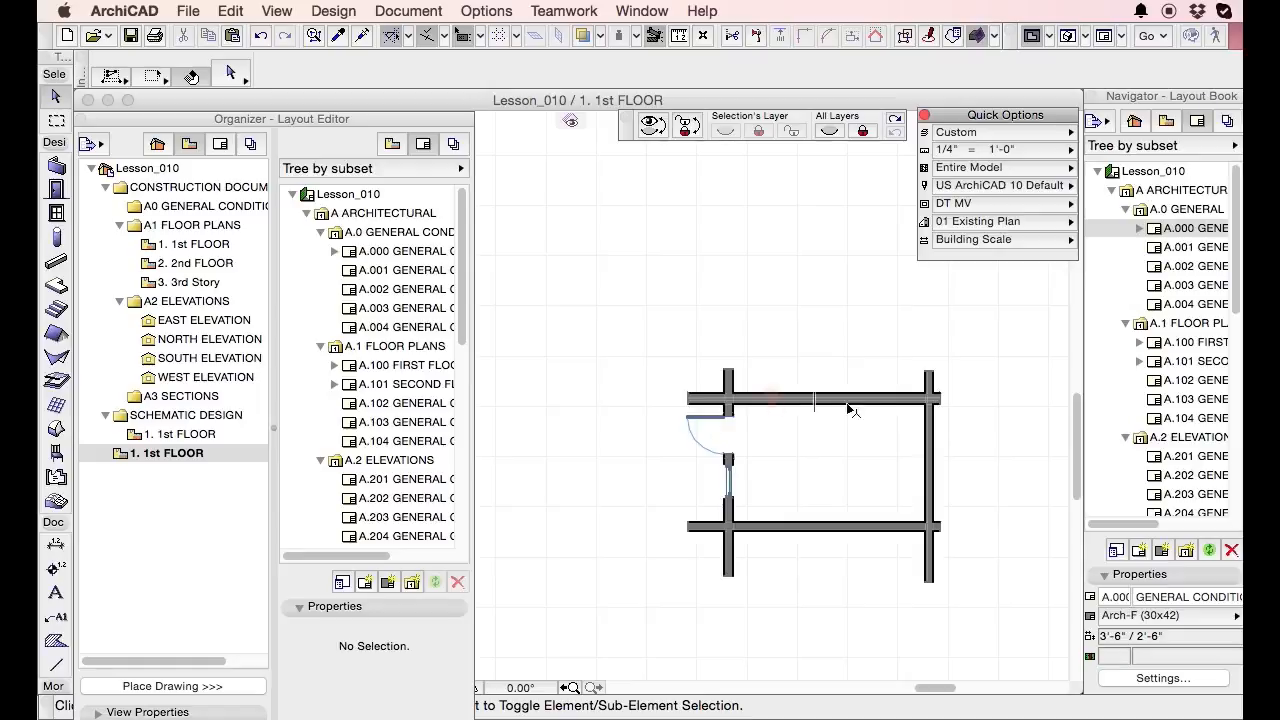
Select the upper horizontal wall, hide all other layers and hide the selected wall's own layer
mouse_move(912, 403)
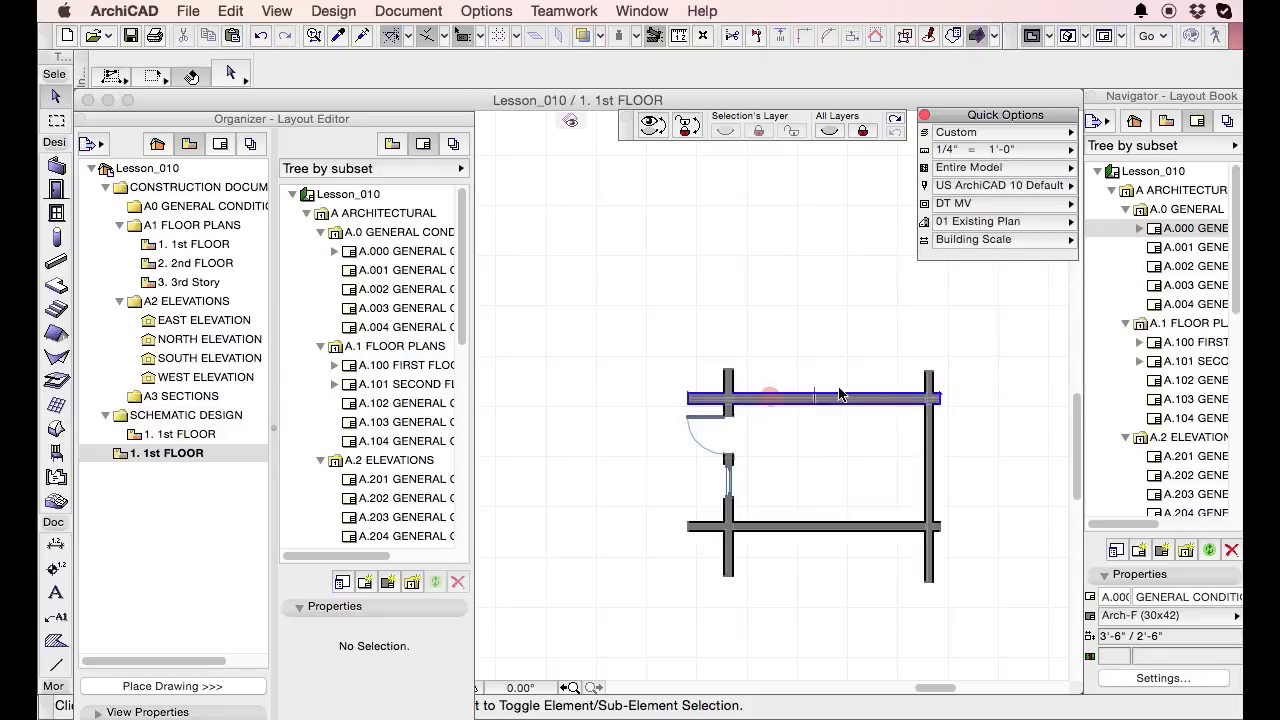
scroll(860, 384, up, 3)
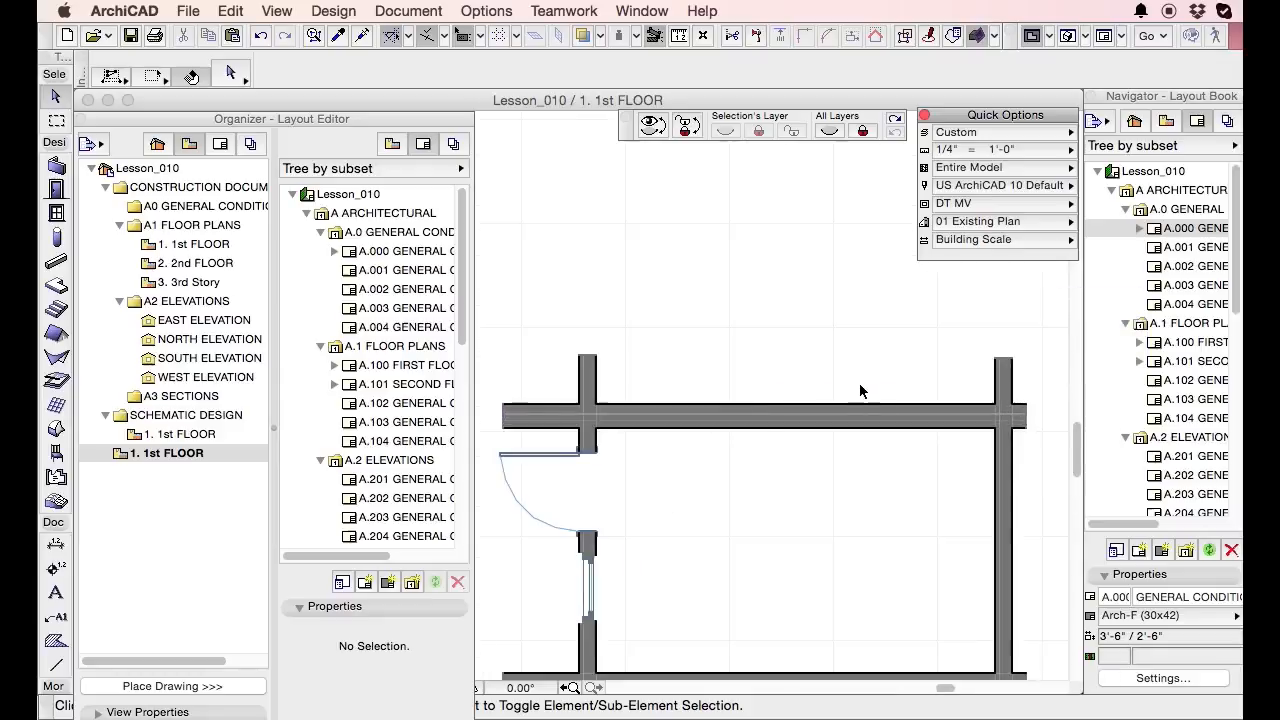
click(698, 434)
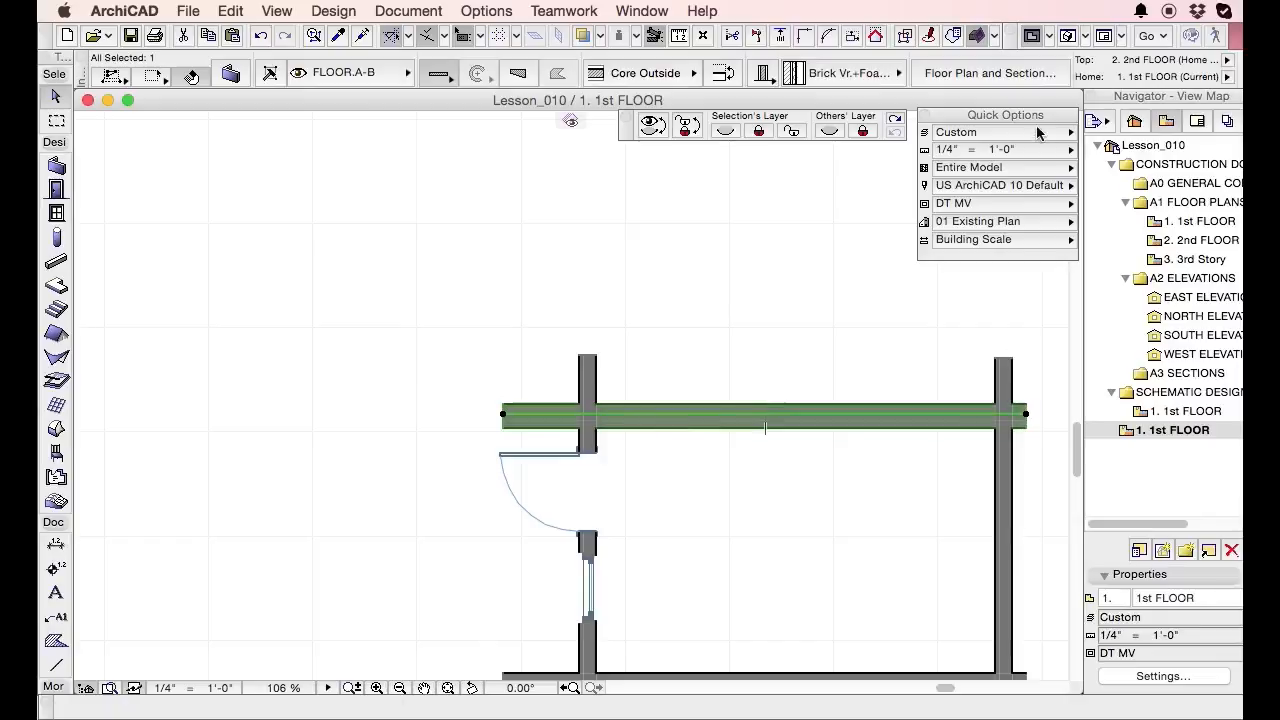
click(826, 131)
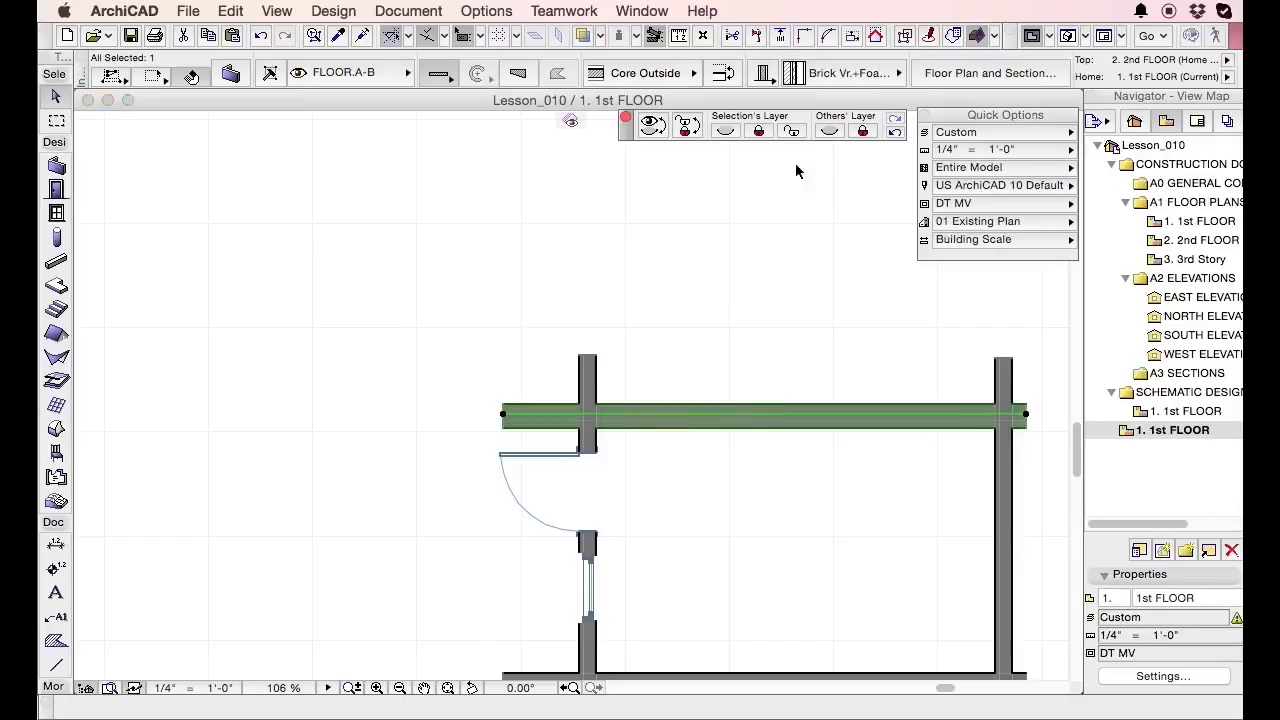
click(741, 133)
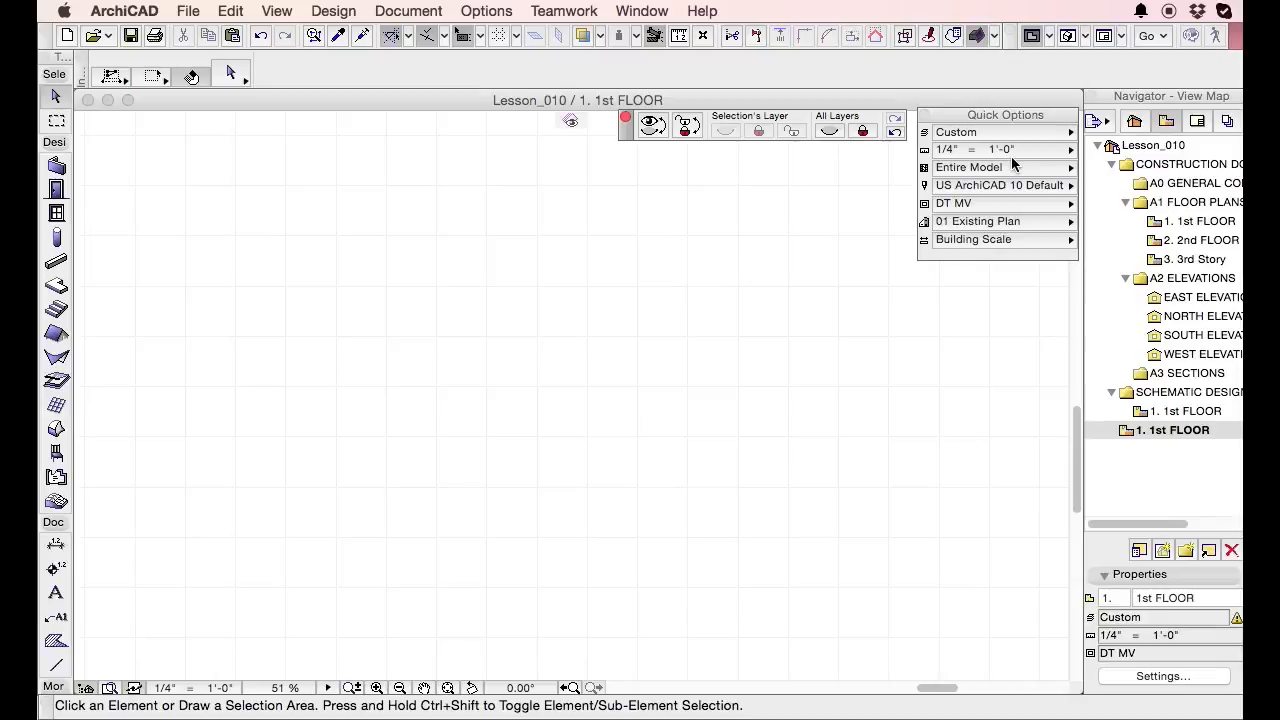
Review the hidden layers in the model view layer settings, shrinking and repositioning the dialog while checking the list
key(super+alt+o)
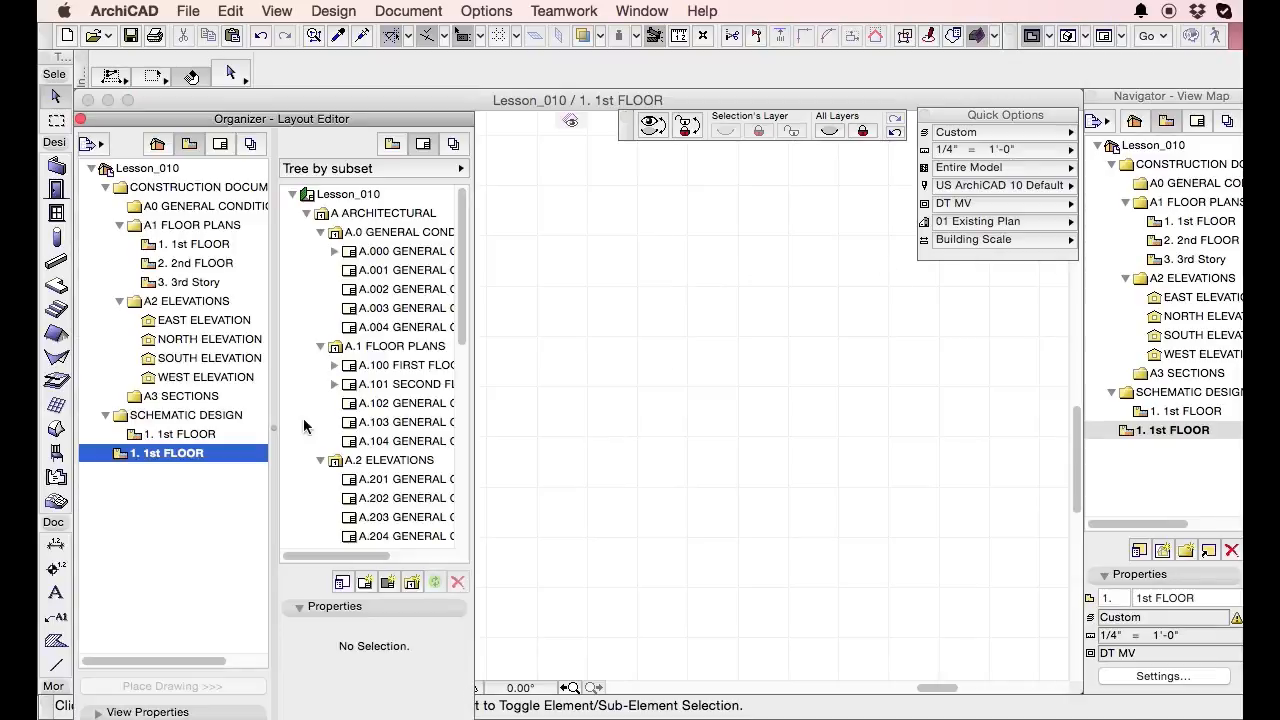
key(super+l)
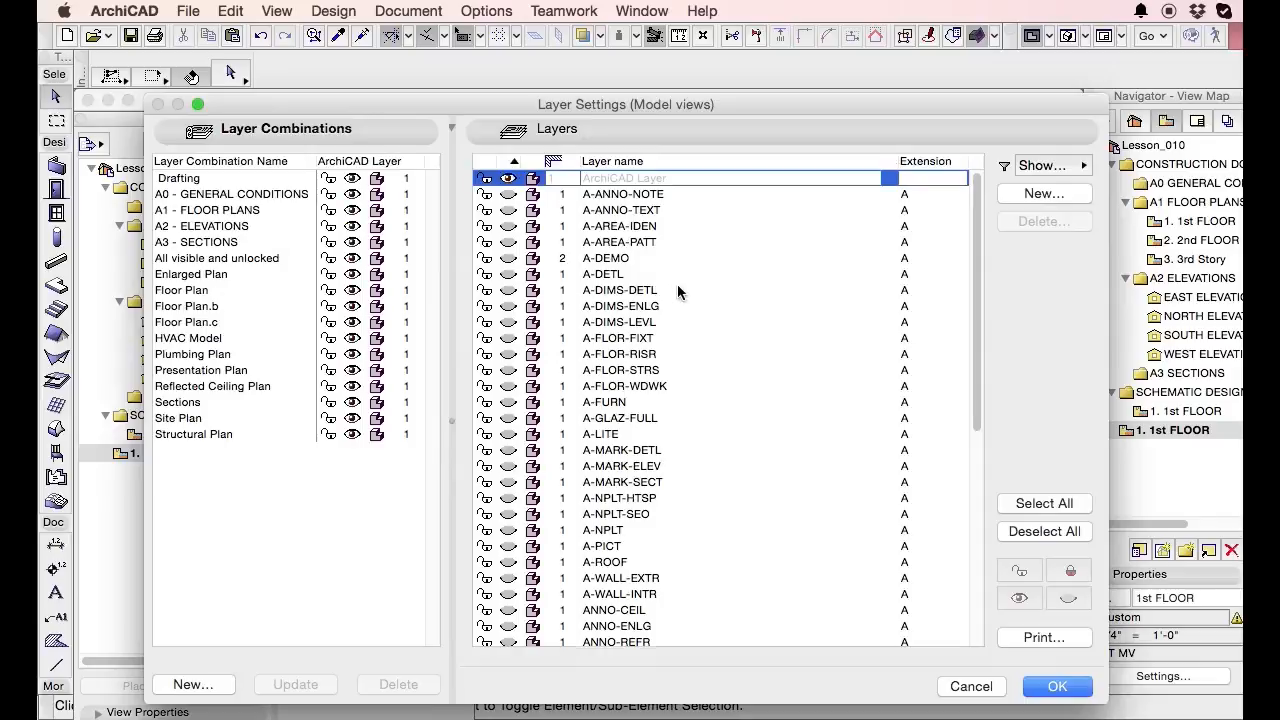
scroll(671, 275, down, 10)
scroll(666, 273, up, 10)
drag(150, 100, 445, 360)
drag(748, 370, 742, 203)
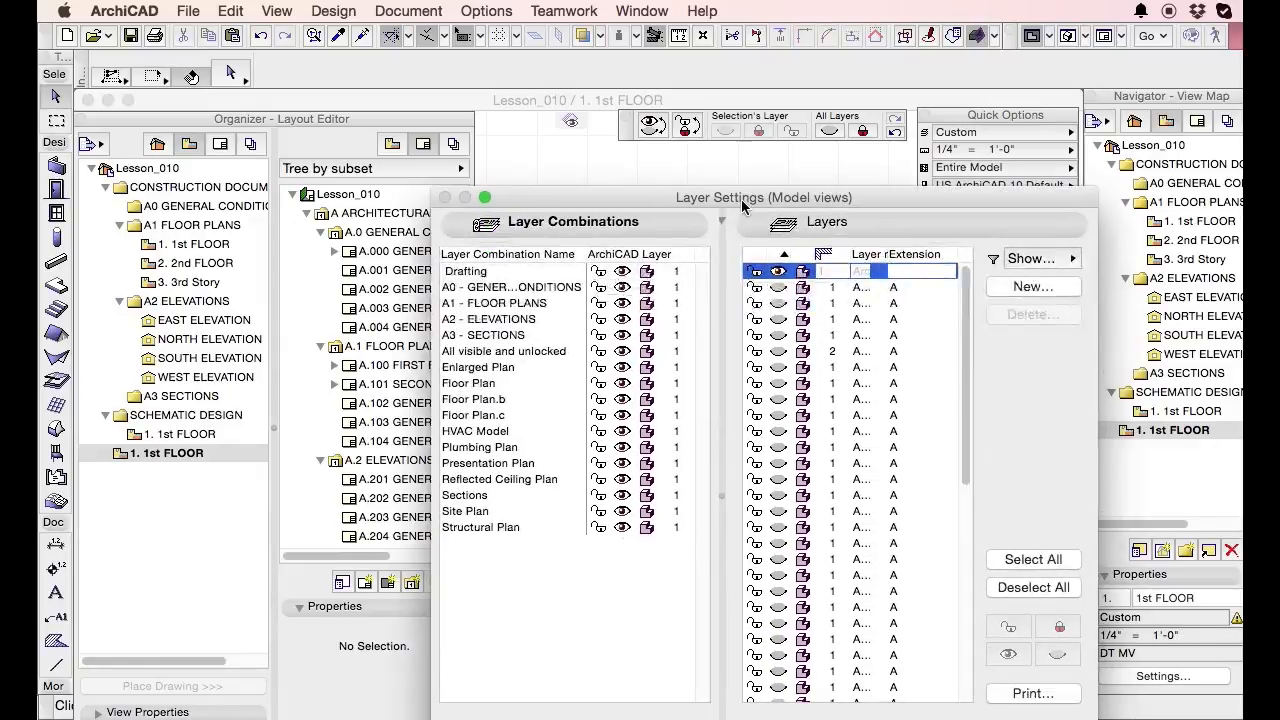
key(Escape)
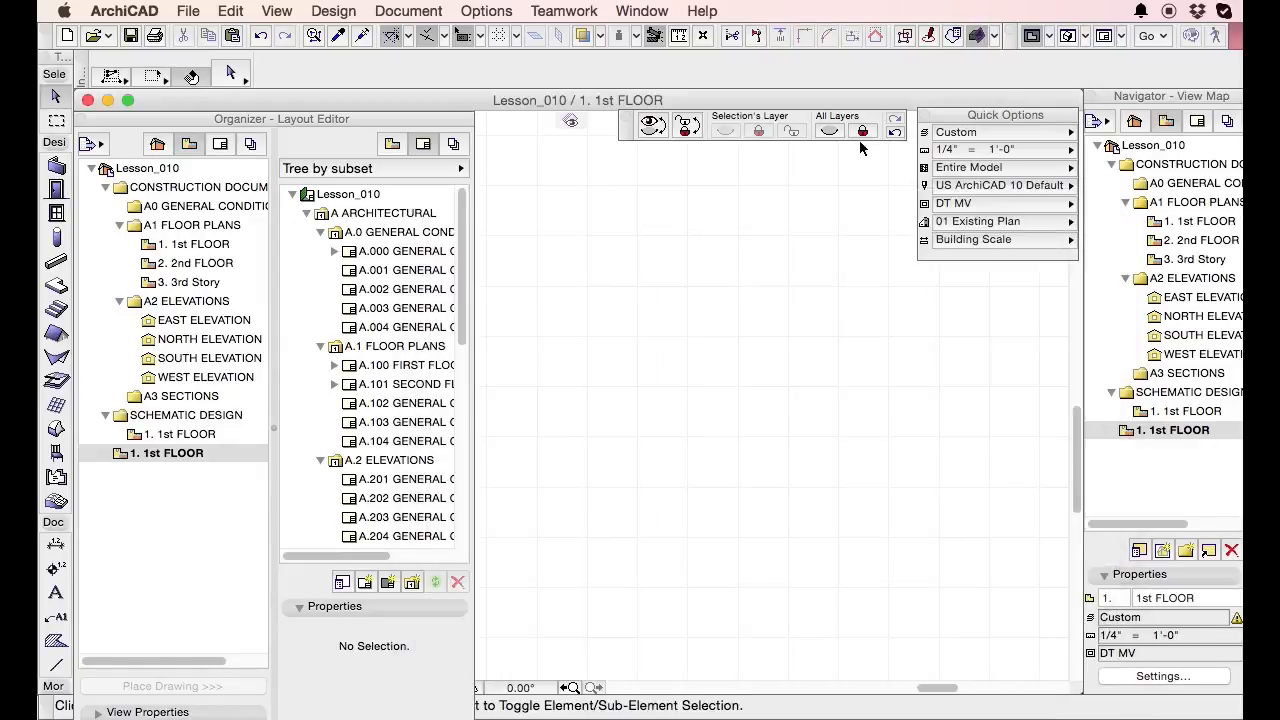
Undo the last layer hide, select the upper horizontal wall again and hide its layer
click(895, 131)
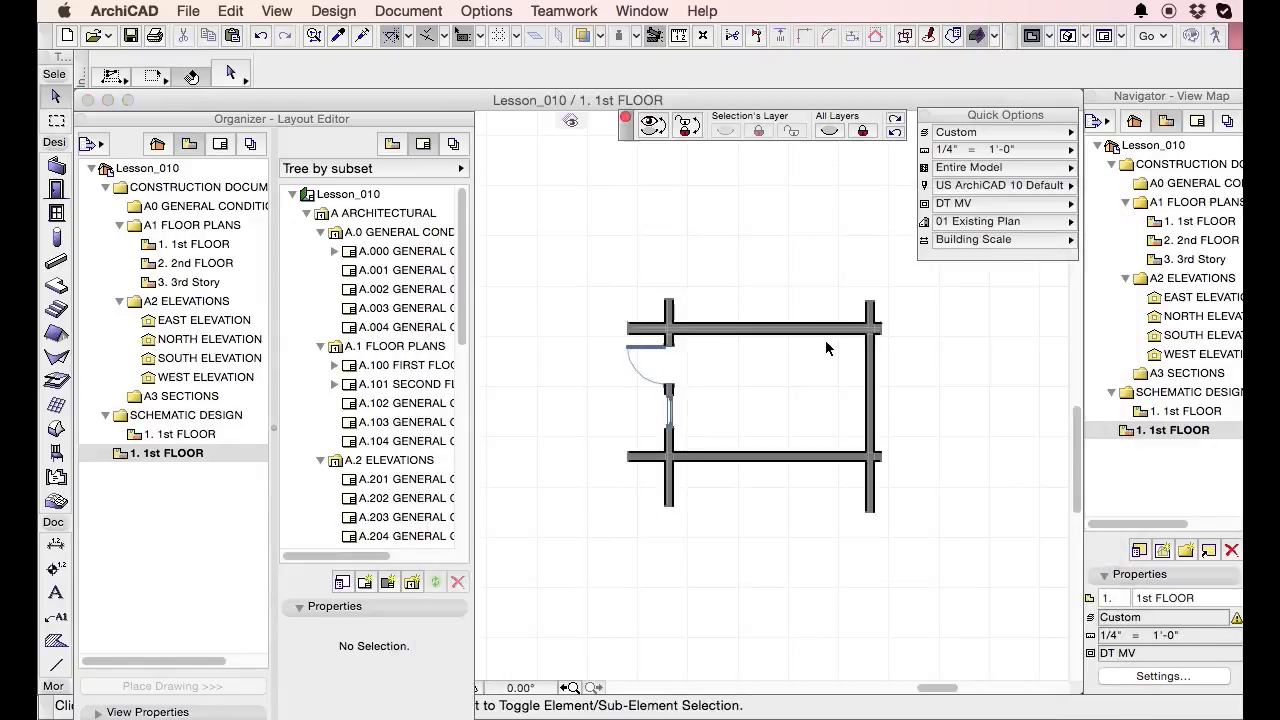
click(825, 332)
click(726, 131)
Save the current state with every layer hidden as a new layer combination named ALL OFF in the model view layer settings
key(super+l)
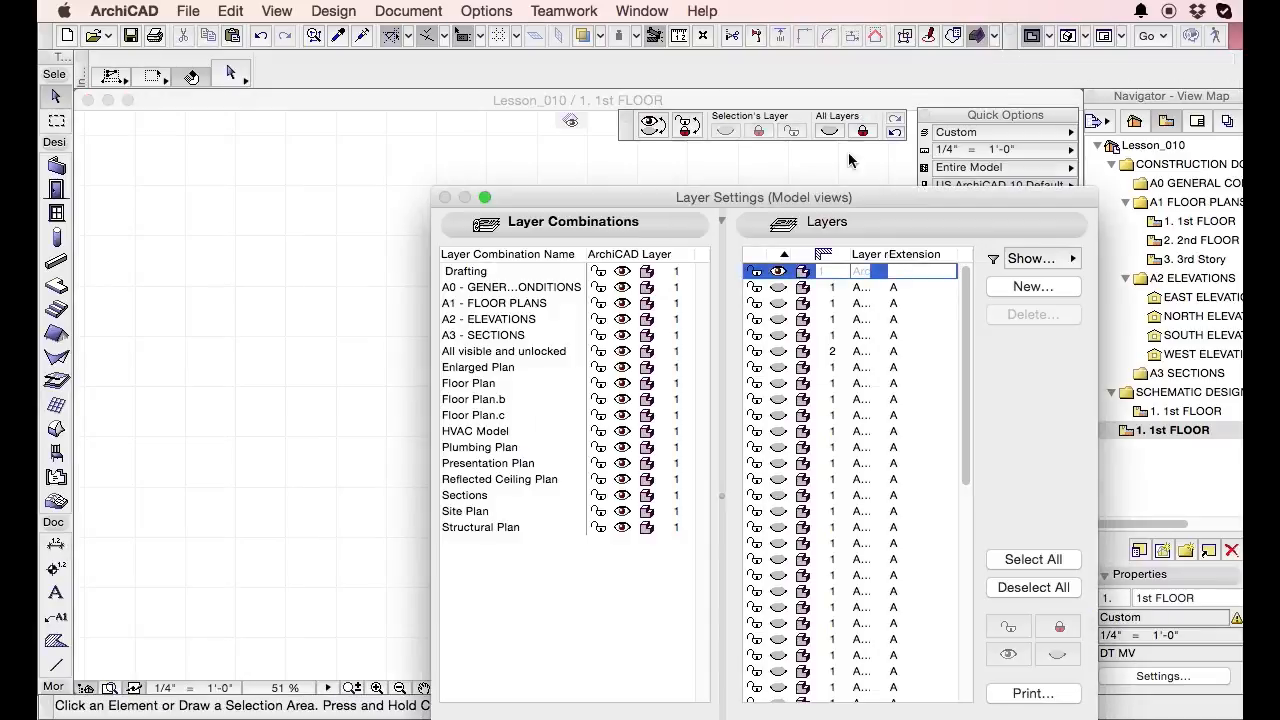
key(Escape)
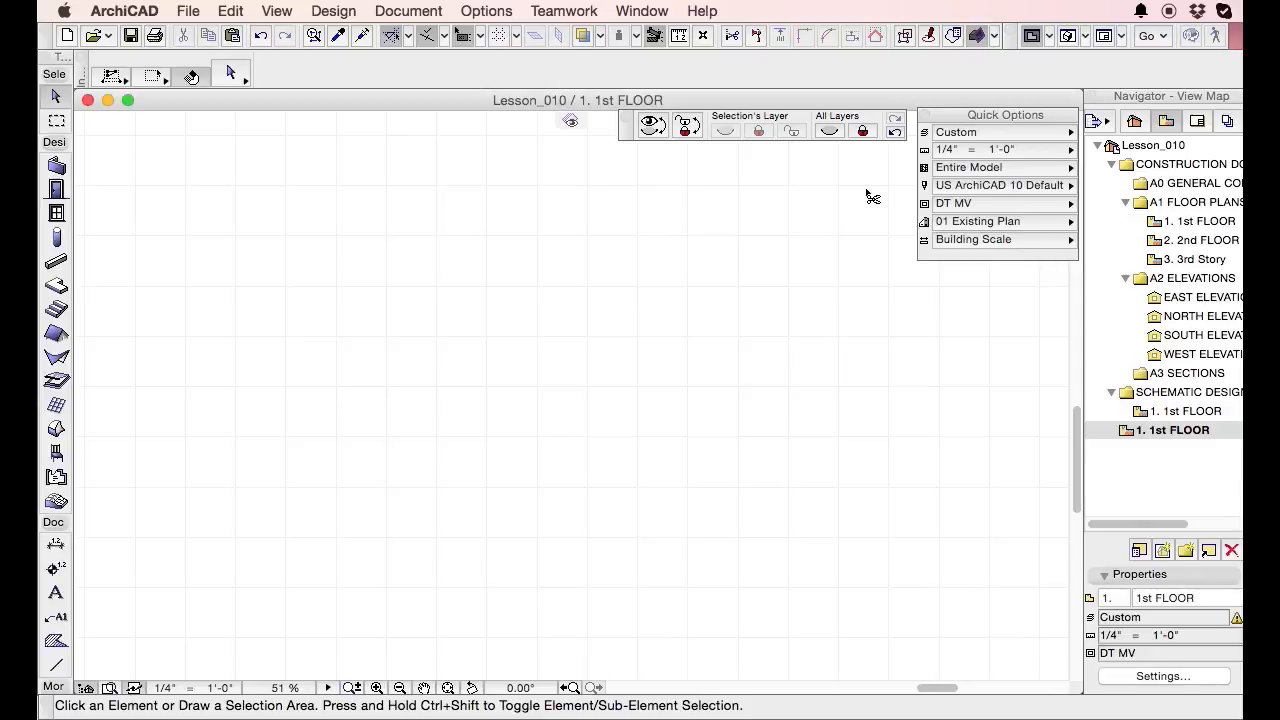
key(super+l)
drag(779, 197, 555, 77)
click(290, 621)
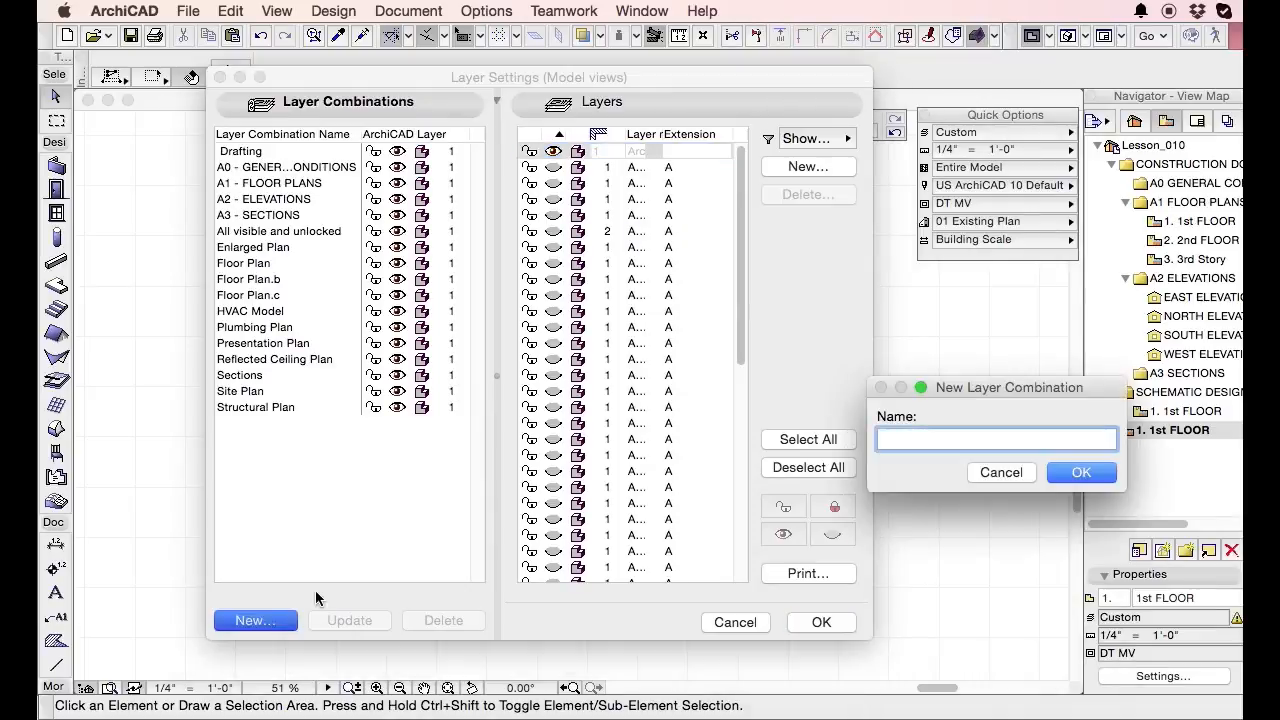
text(ALL OFF)
key(Return)
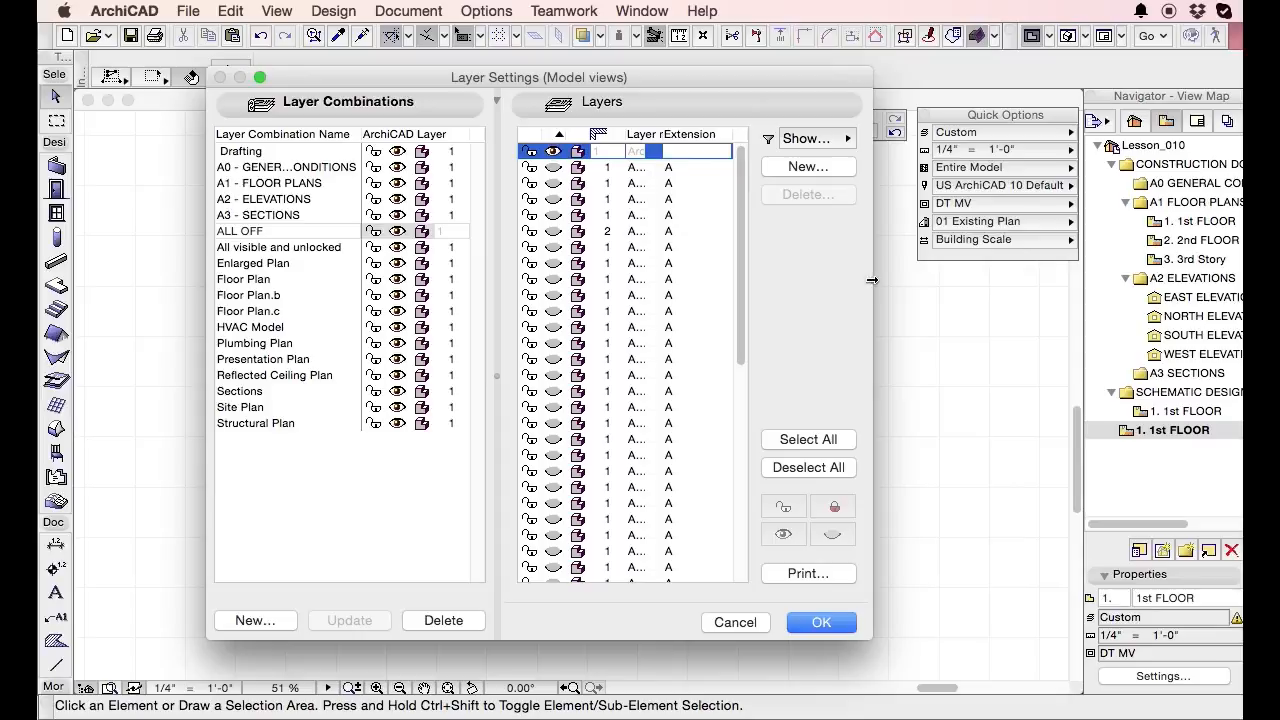
Confirm the layer settings and assign the ALL OFF layer combination to the saved 1st FLOOR view at the end of the view map
click(845, 622)
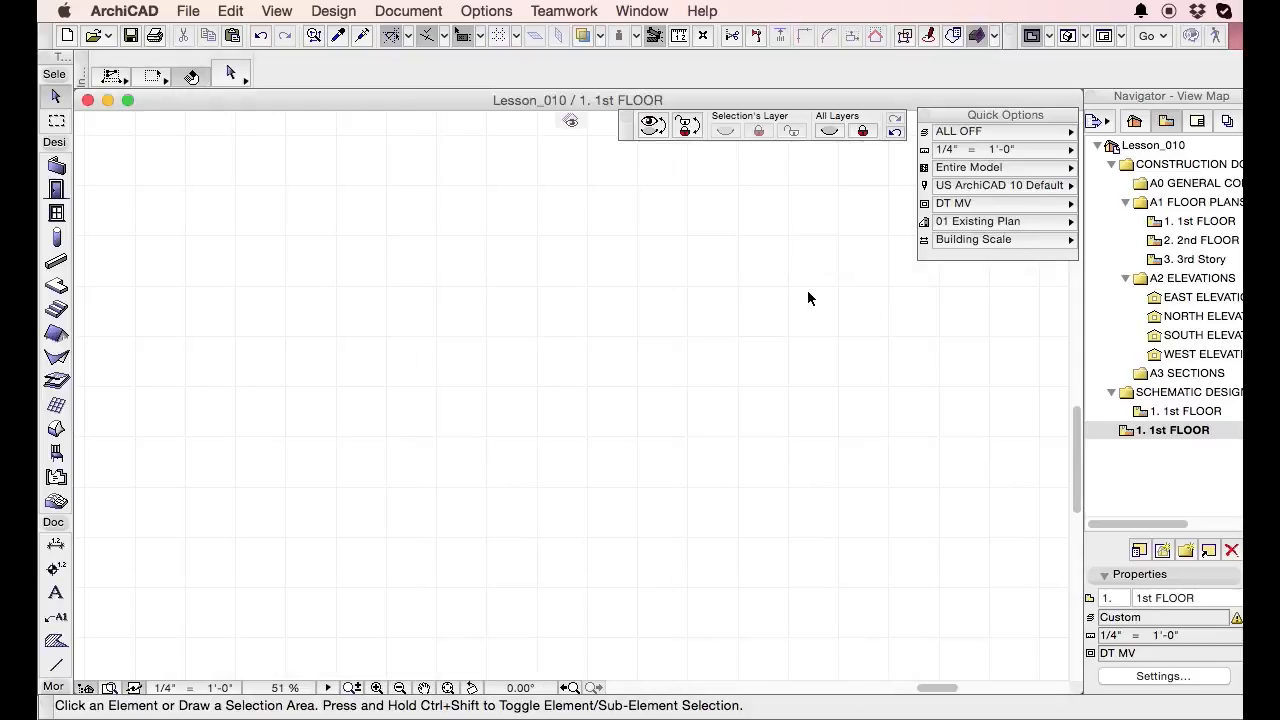
key(super+alt+o)
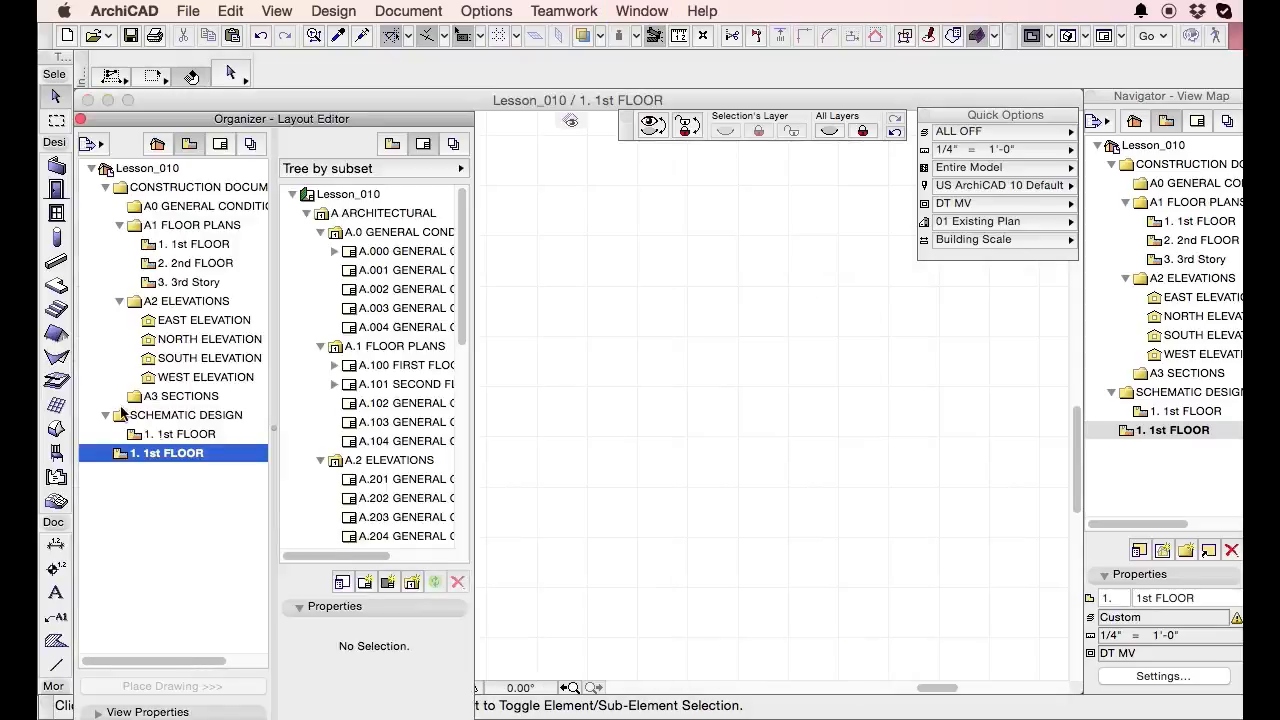
click(140, 712)
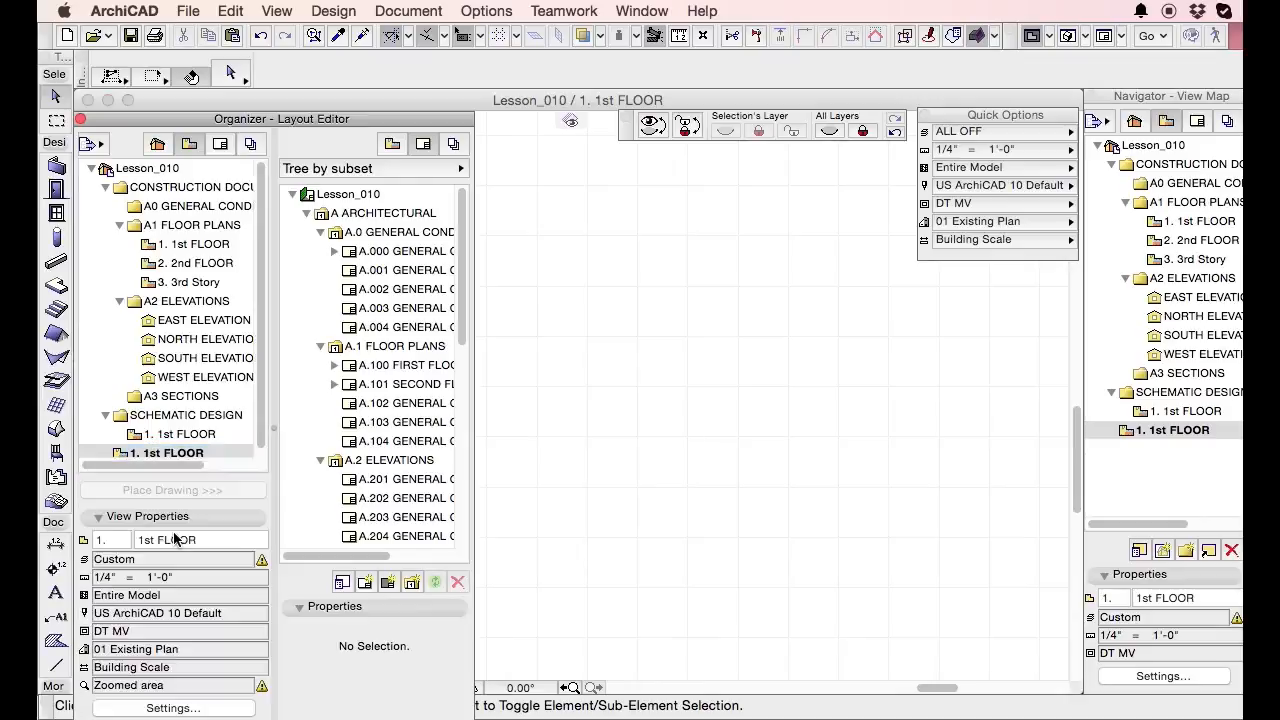
right_click(197, 458)
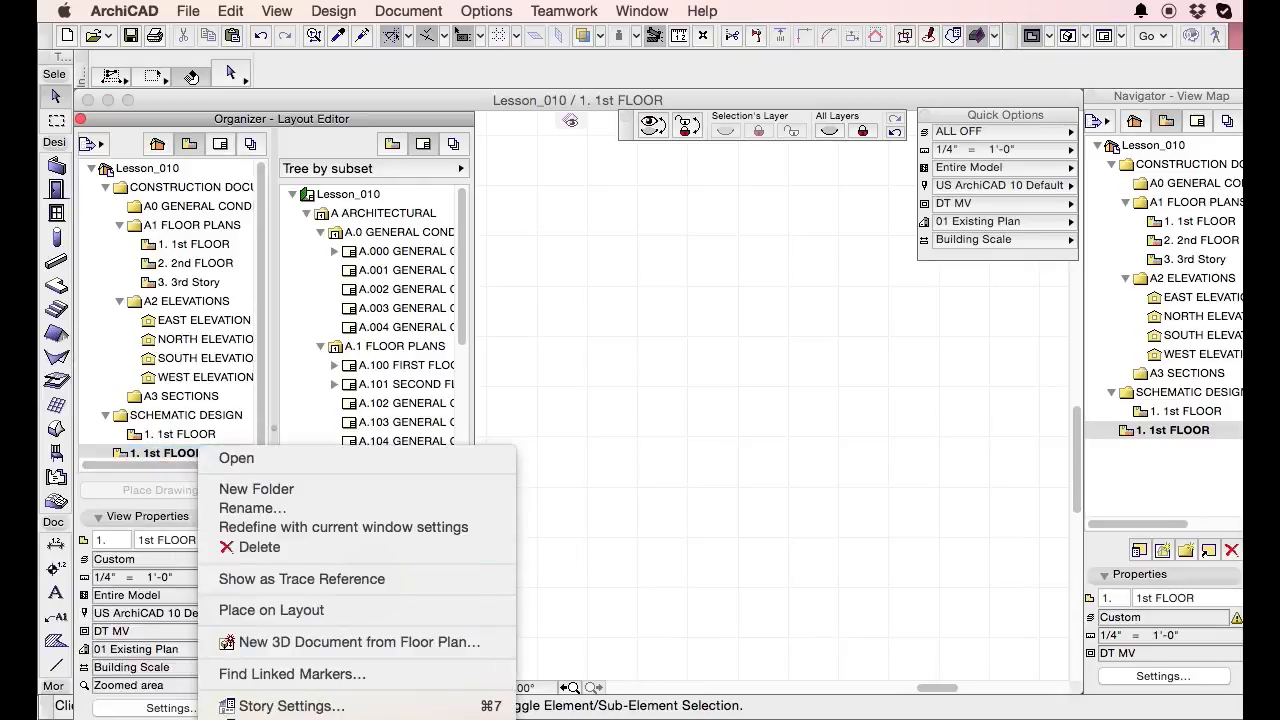
click(292, 719)
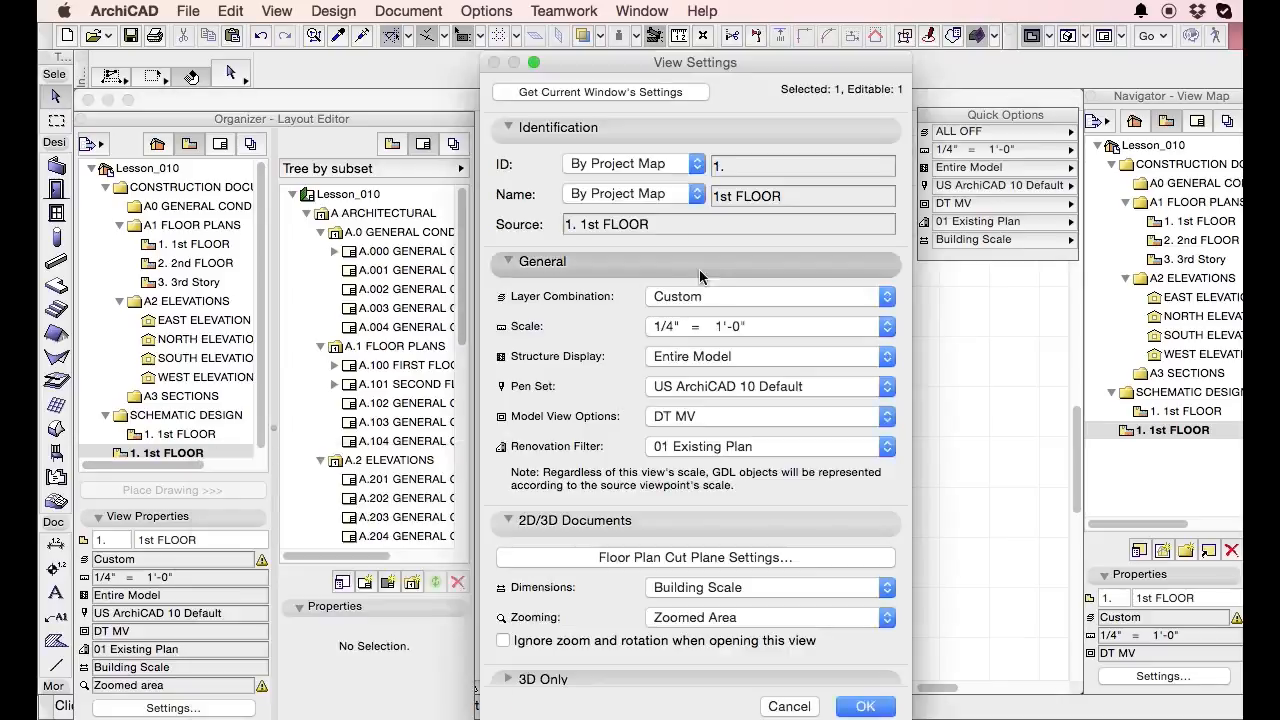
click(700, 297)
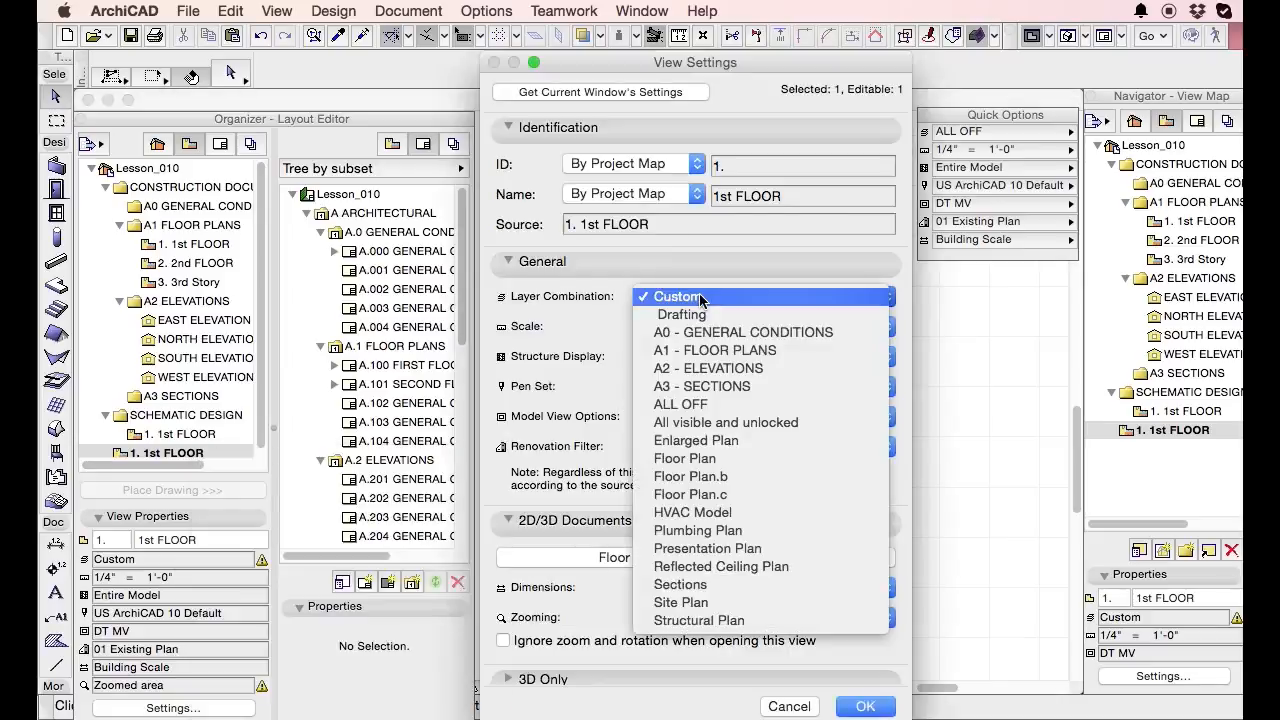
click(736, 404)
key(Return)
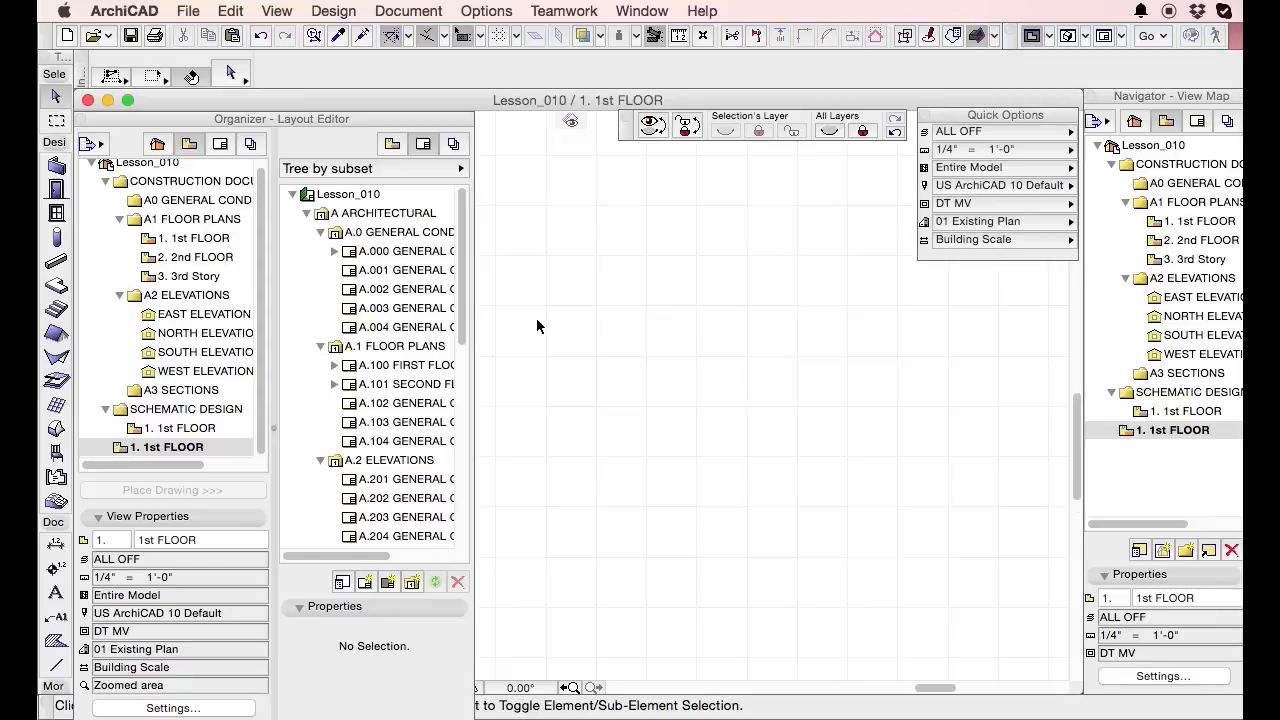
Move the 1st FLOOR view with all layers off into the A1 FLOOR PLANS folder and rename it ALL OFF
drag(203, 448, 230, 226)
click(207, 246)
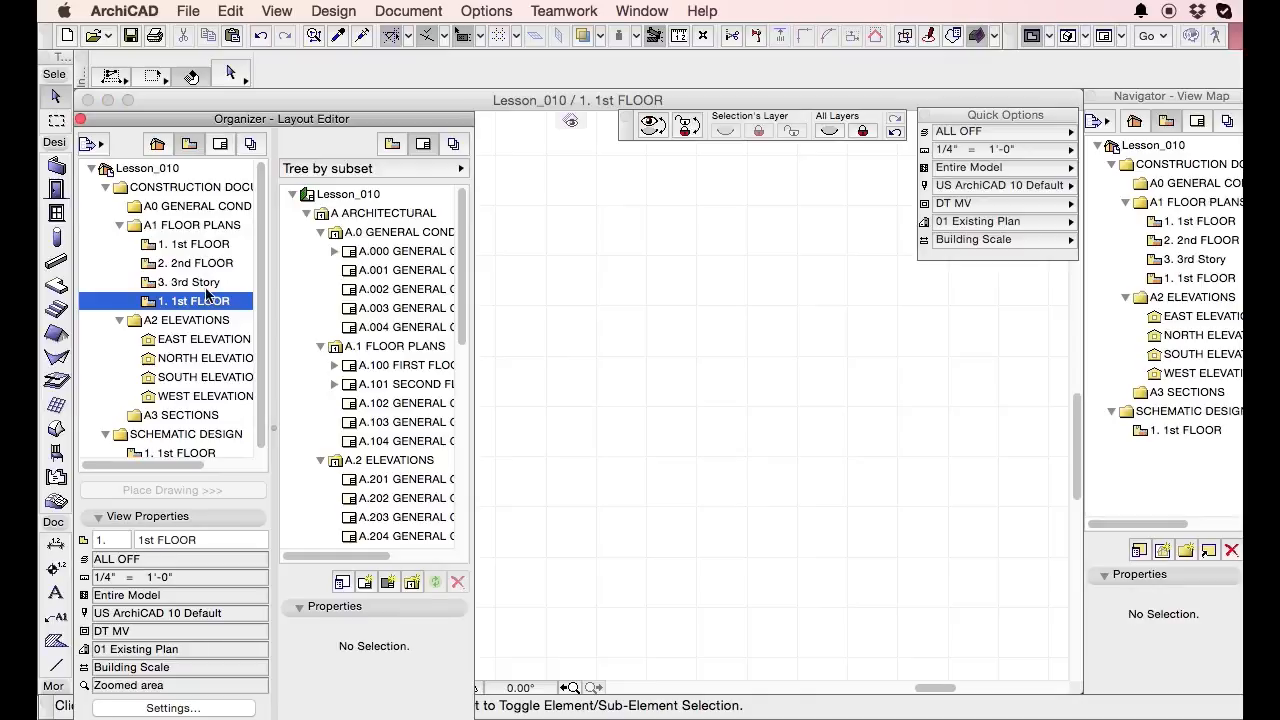
triple_click(200, 540)
text(ALL)
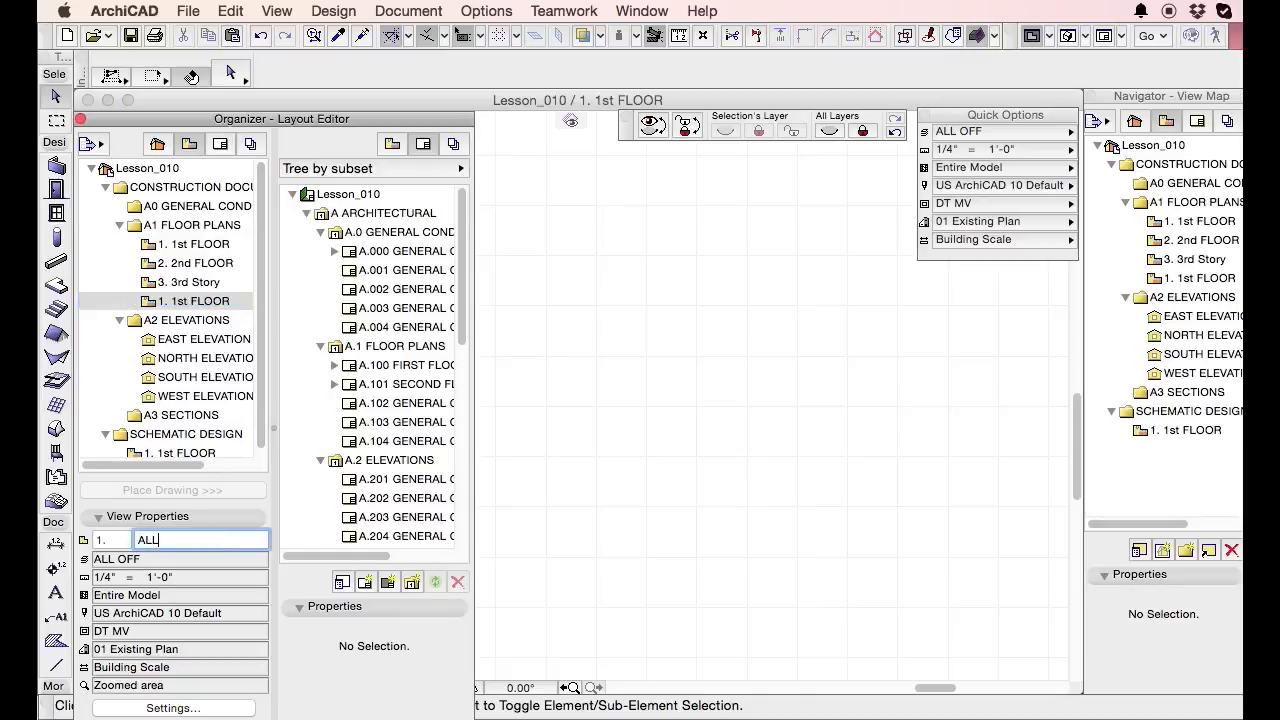
text( OFF)
key(Return)
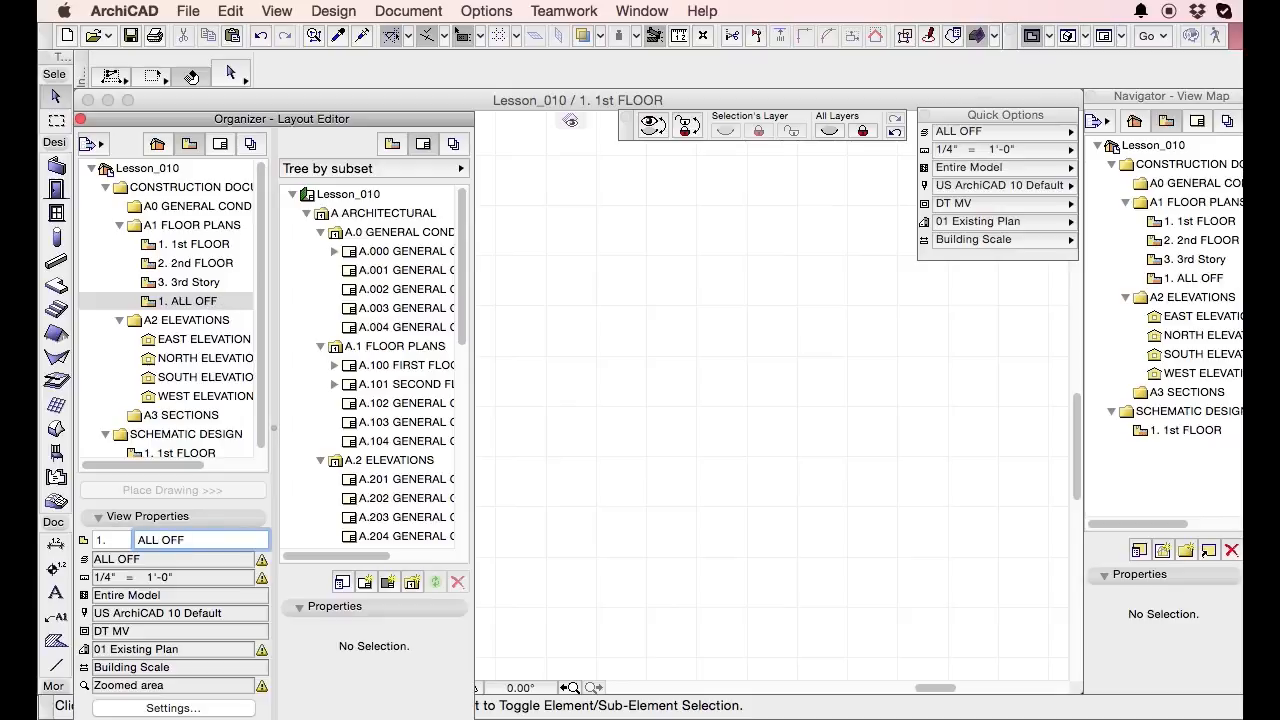
Compare the view properties of ALL OFF and the construction document 1st FLOOR view, collapse the properties and leave the Organizer
click(230, 303)
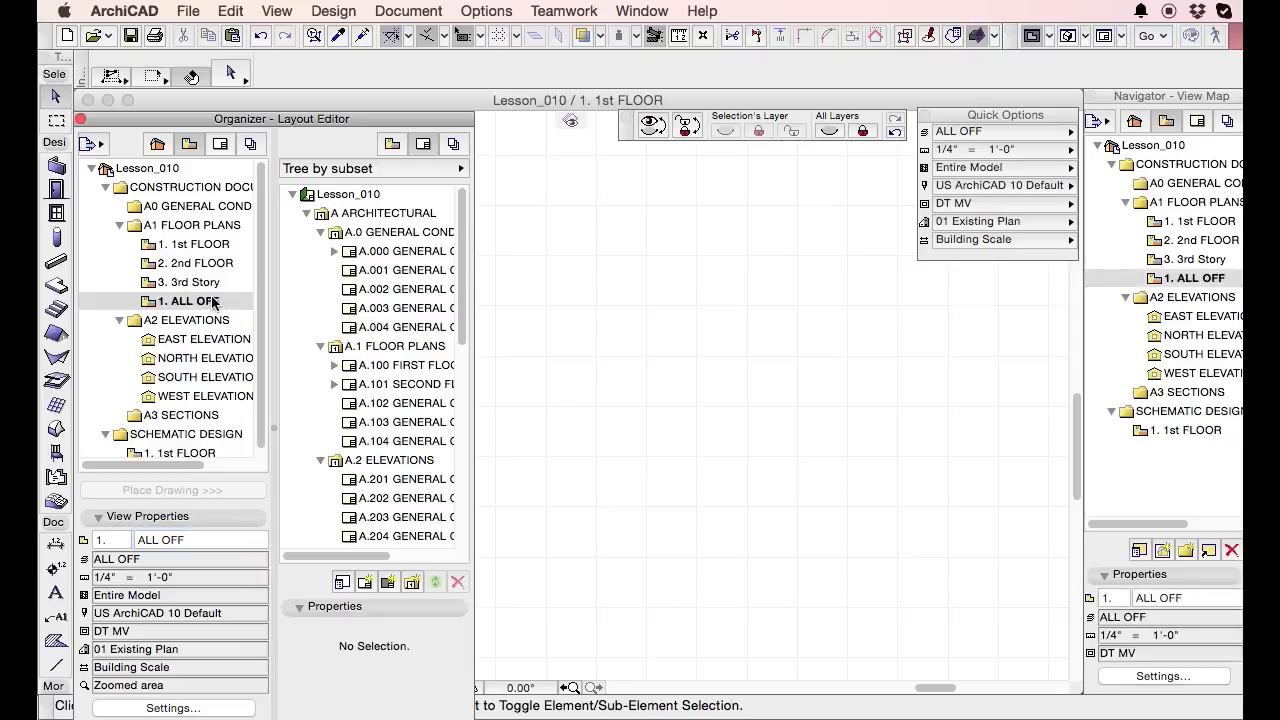
click(220, 248)
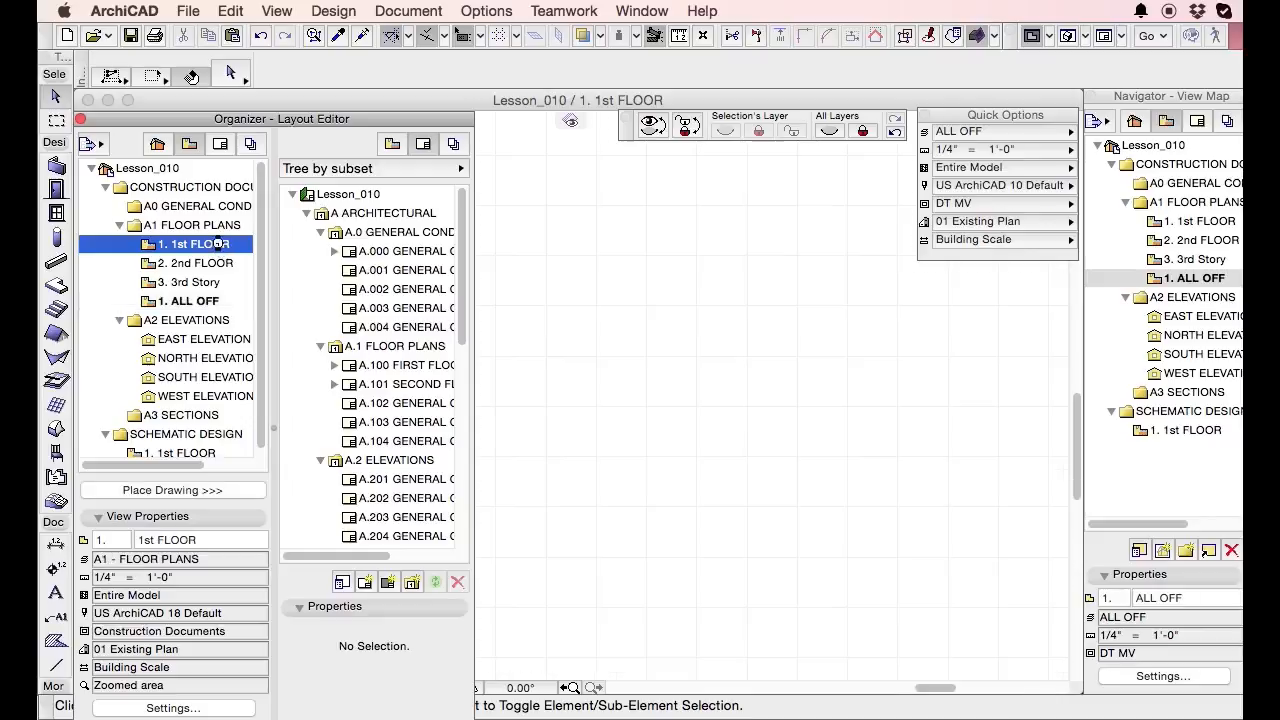
click(197, 309)
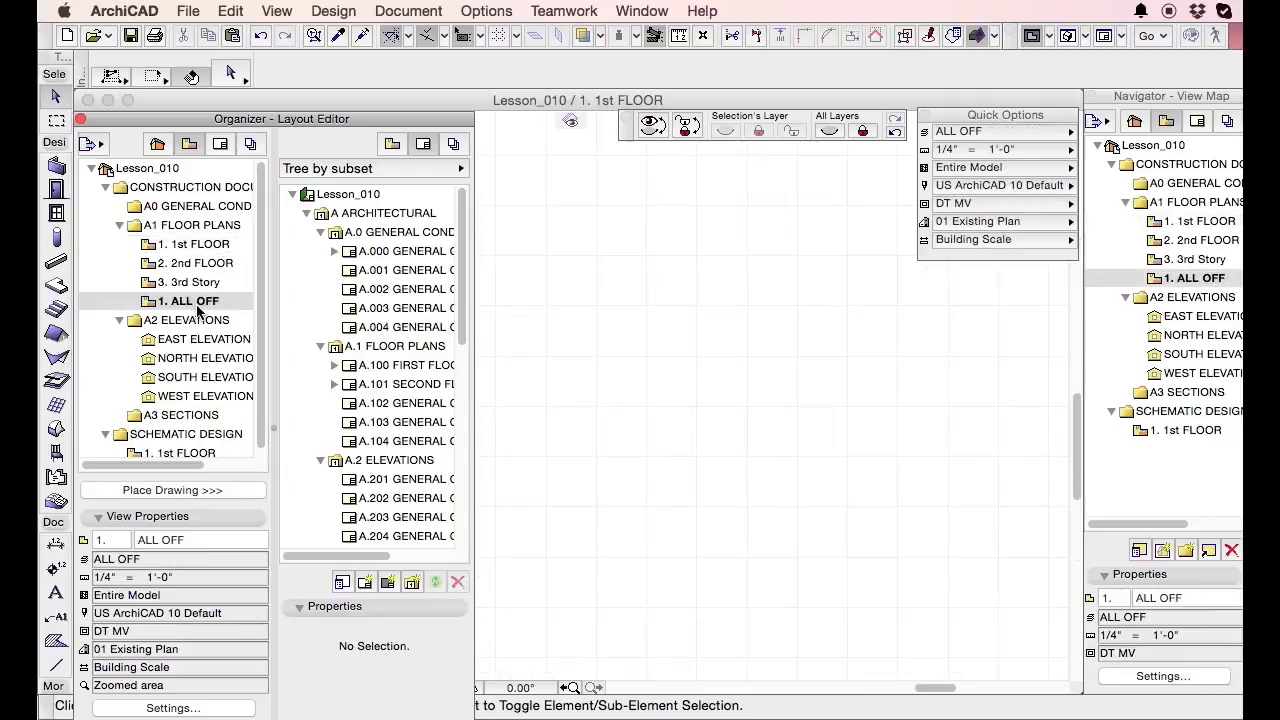
scroll(200, 318, down, 1)
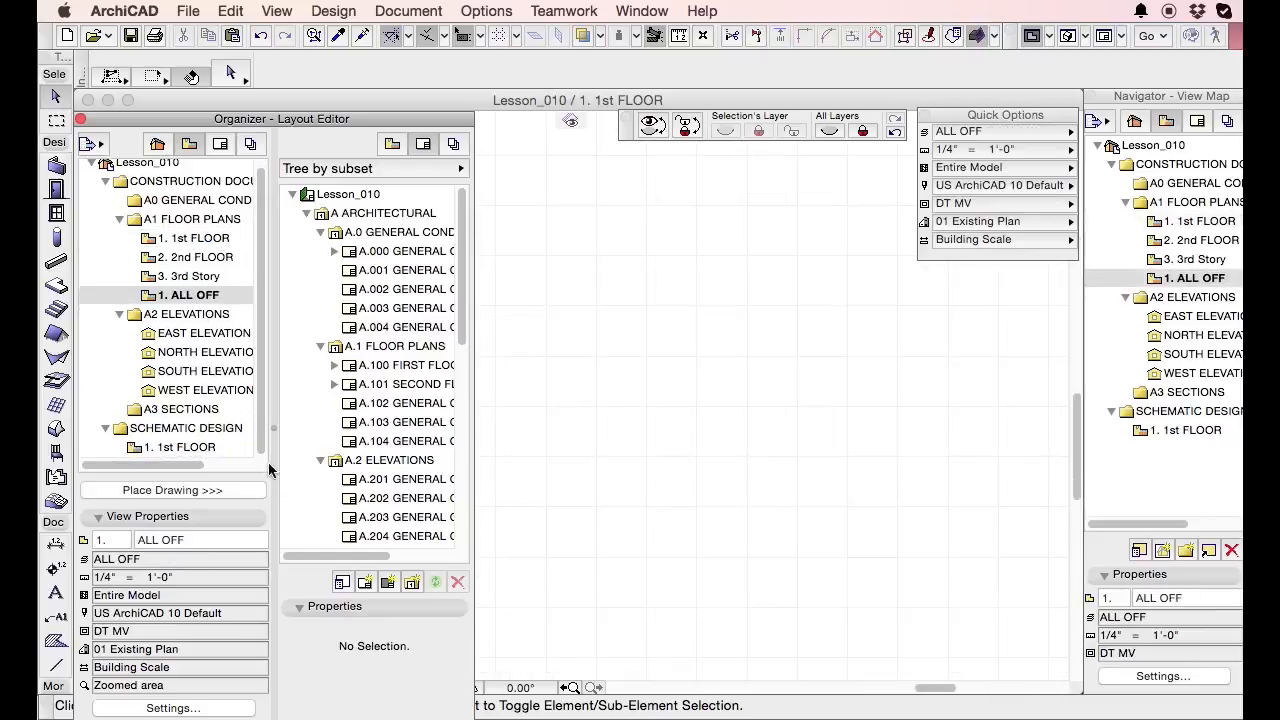
click(223, 516)
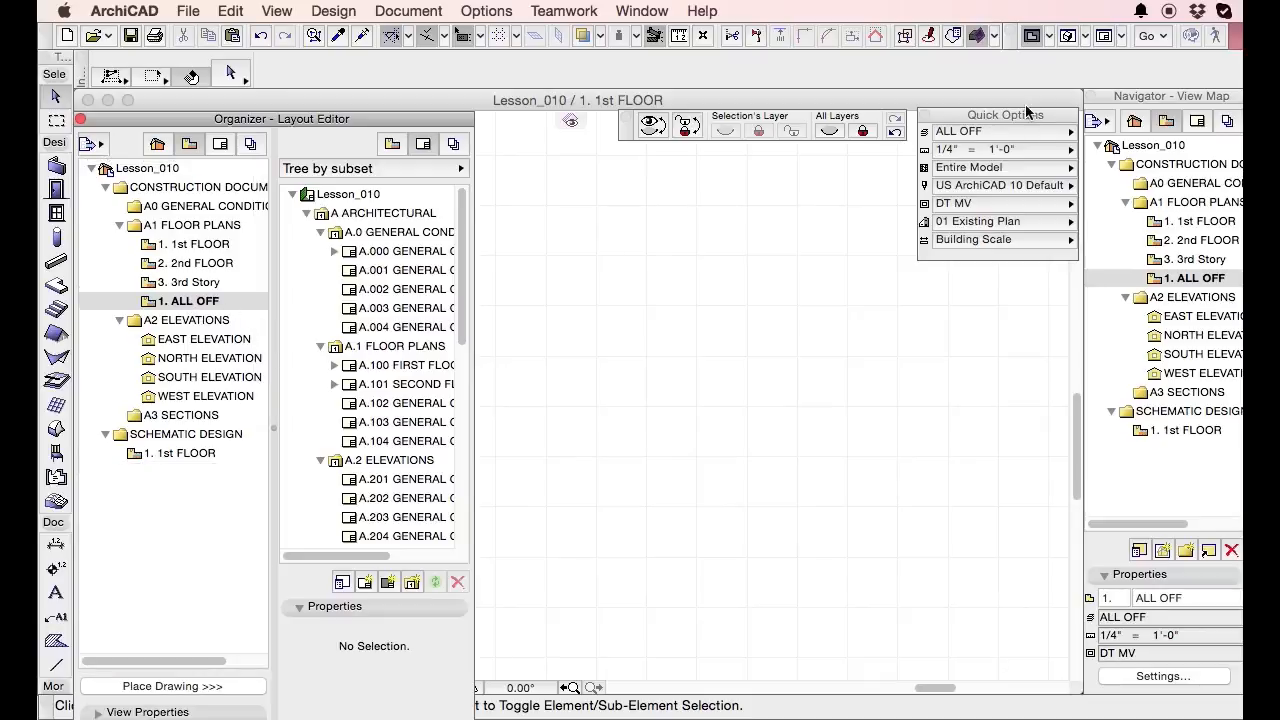
click(557, 389)
click(671, 436)
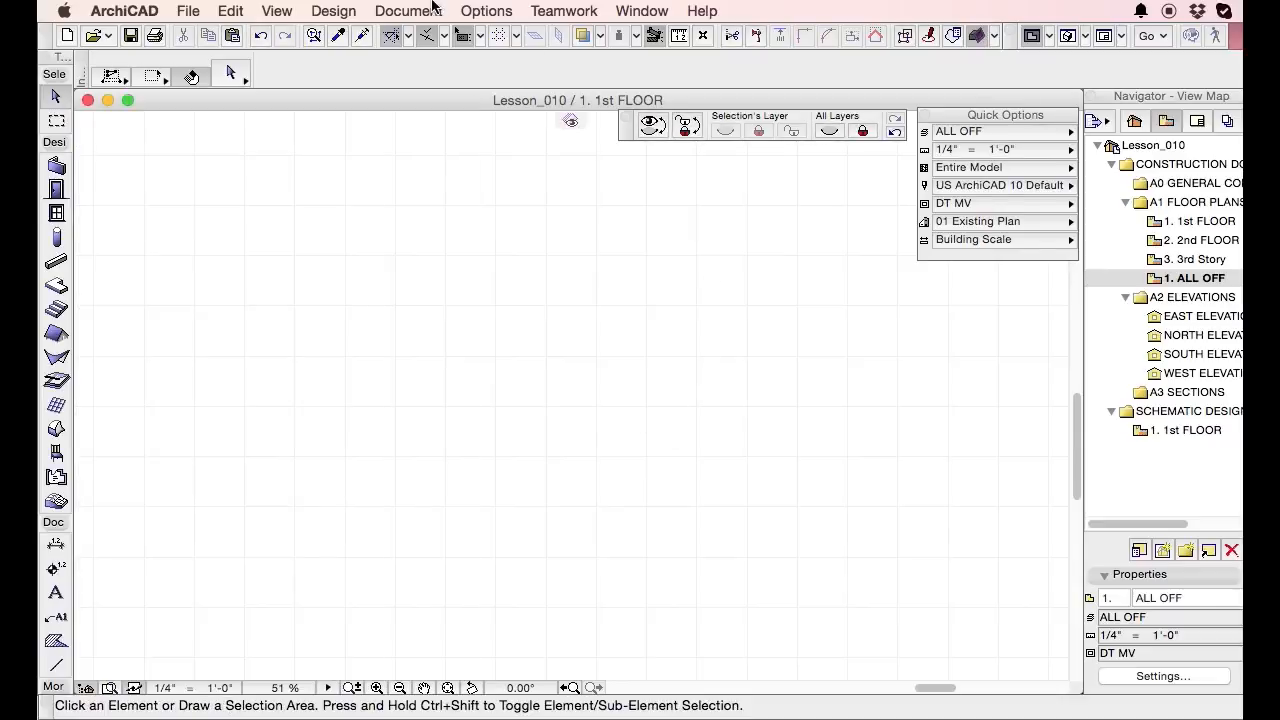
Show the project's publisher sets in place of the view map
click(1227, 121)
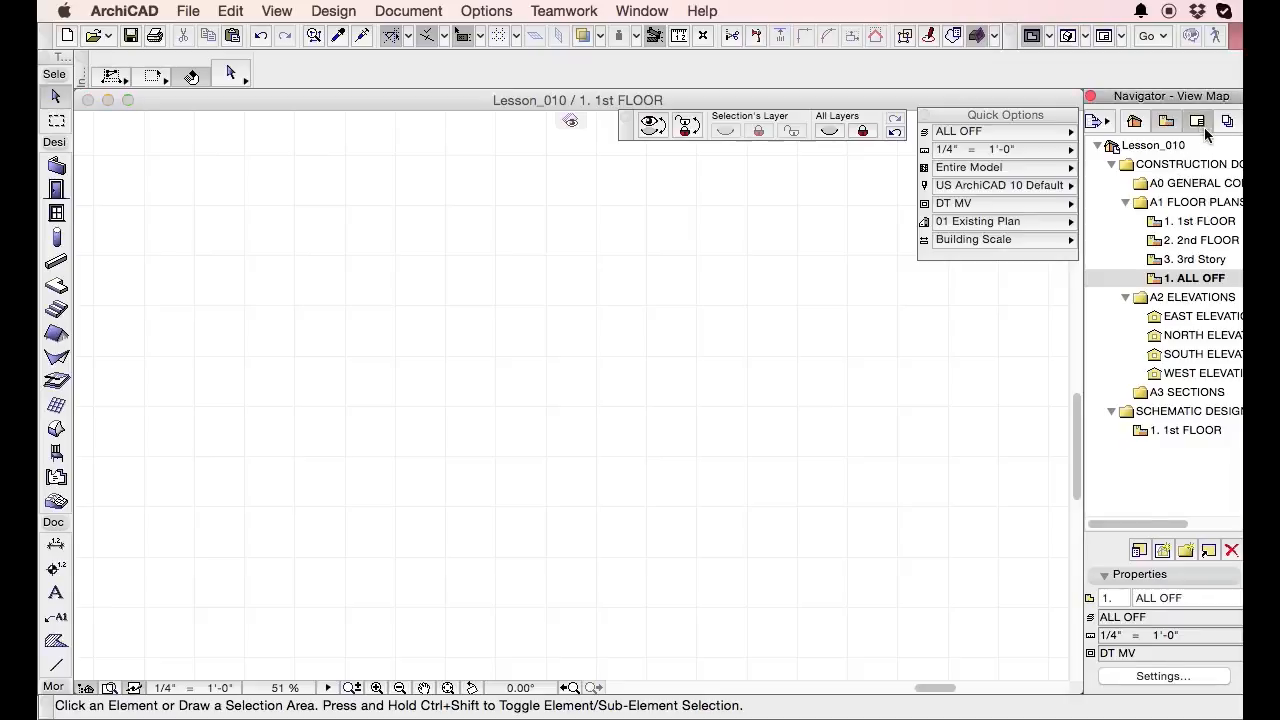
click(1227, 121)
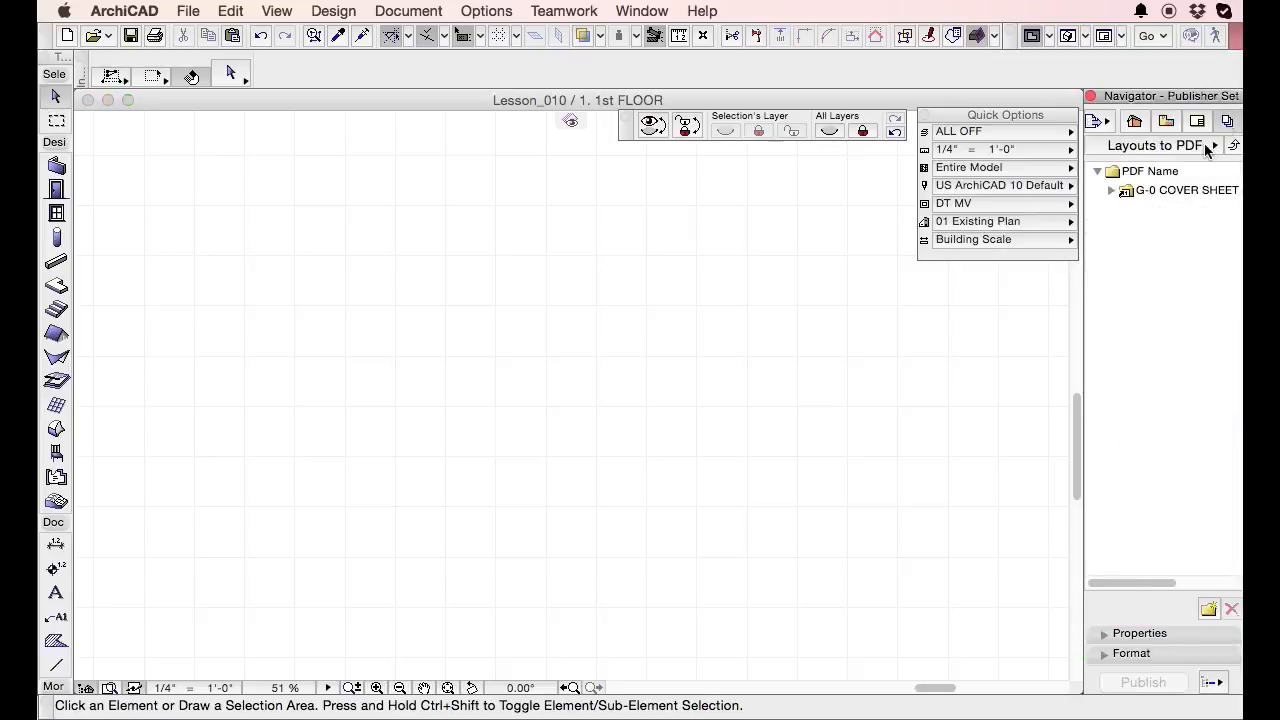